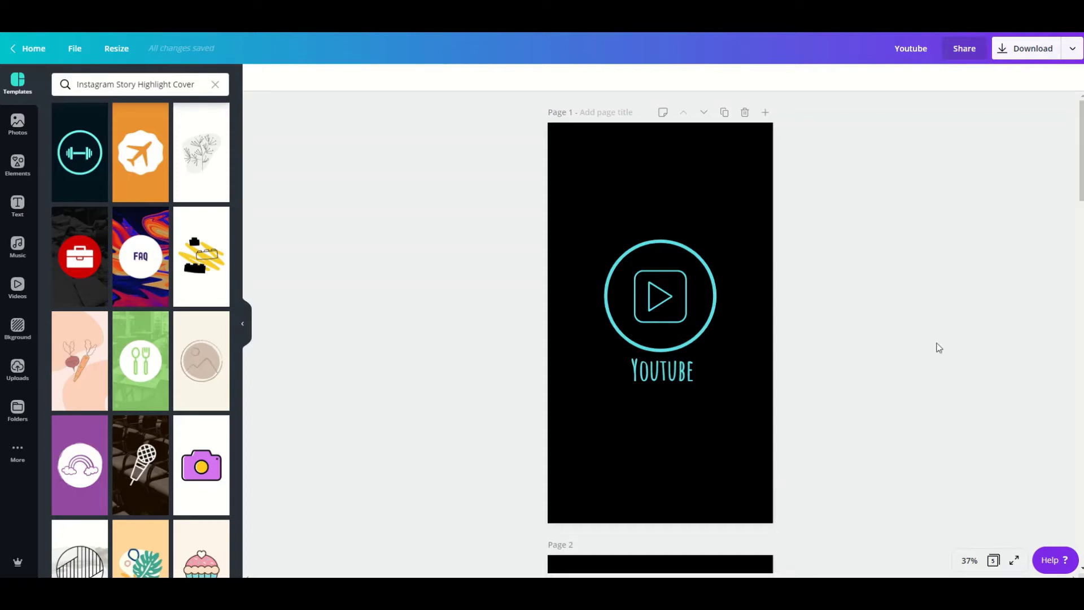
Step: Scroll through the finished highlight-cover pages to review them
{"action": "scroll", "coordinate": [883, 261], "scroll_direction": "down", "scroll_amount": 9}
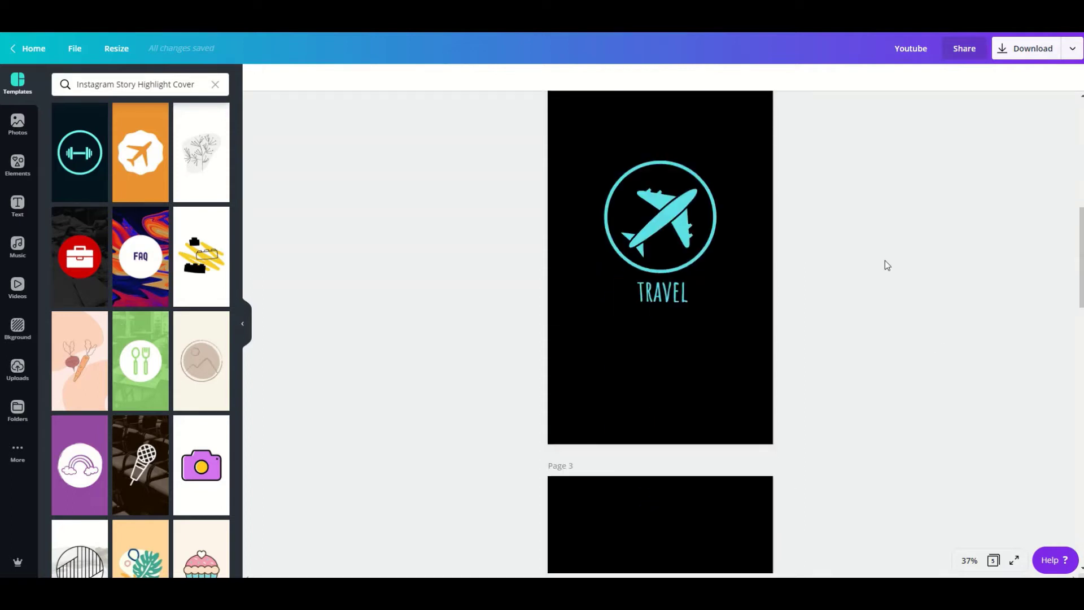
{"action": "scroll", "coordinate": [885, 262], "scroll_direction": "down", "scroll_amount": 5}
{"action": "scroll", "coordinate": [888, 262], "scroll_direction": "down", "scroll_amount": 4}
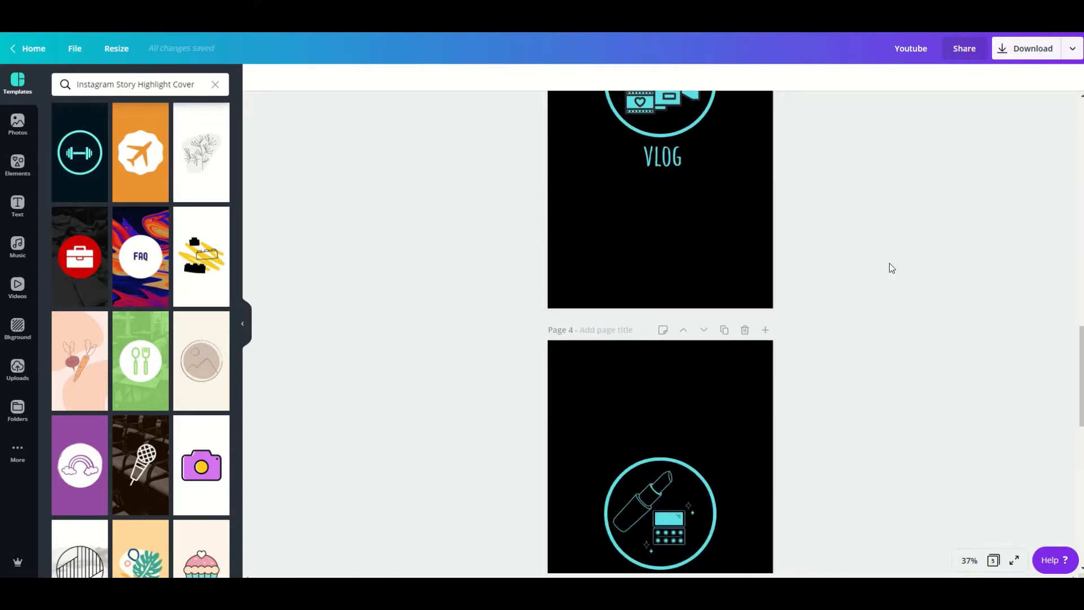
{"action": "scroll", "coordinate": [890, 263], "scroll_direction": "down", "scroll_amount": 4}
{"action": "scroll", "coordinate": [889, 263], "scroll_direction": "down", "scroll_amount": 6}
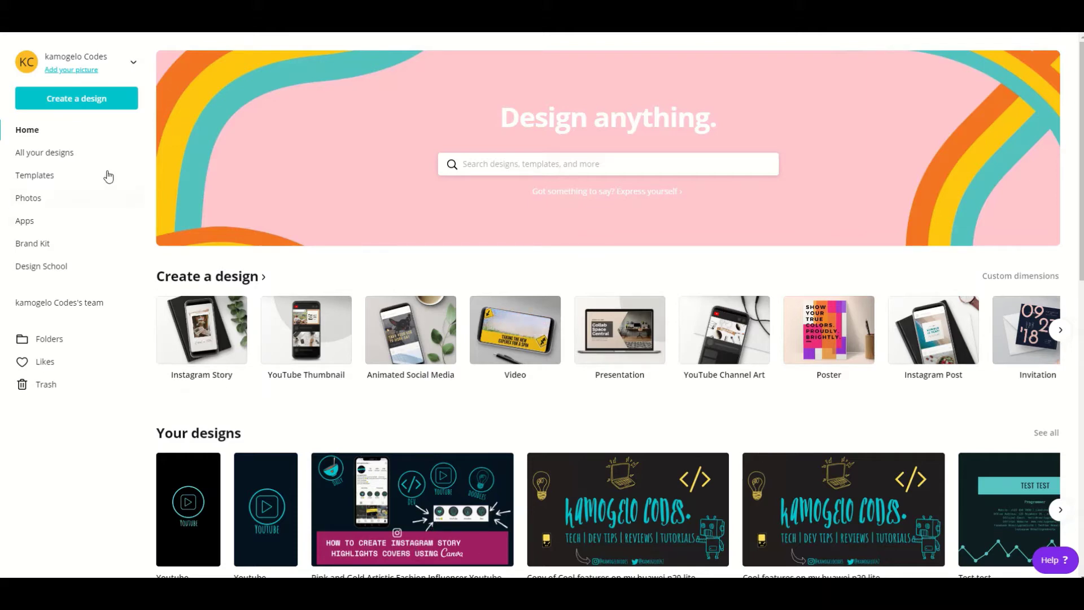
Step: Search for 'story' and start a blank Instagram Story design
{"action": "left_click", "coordinate": [501, 164]}
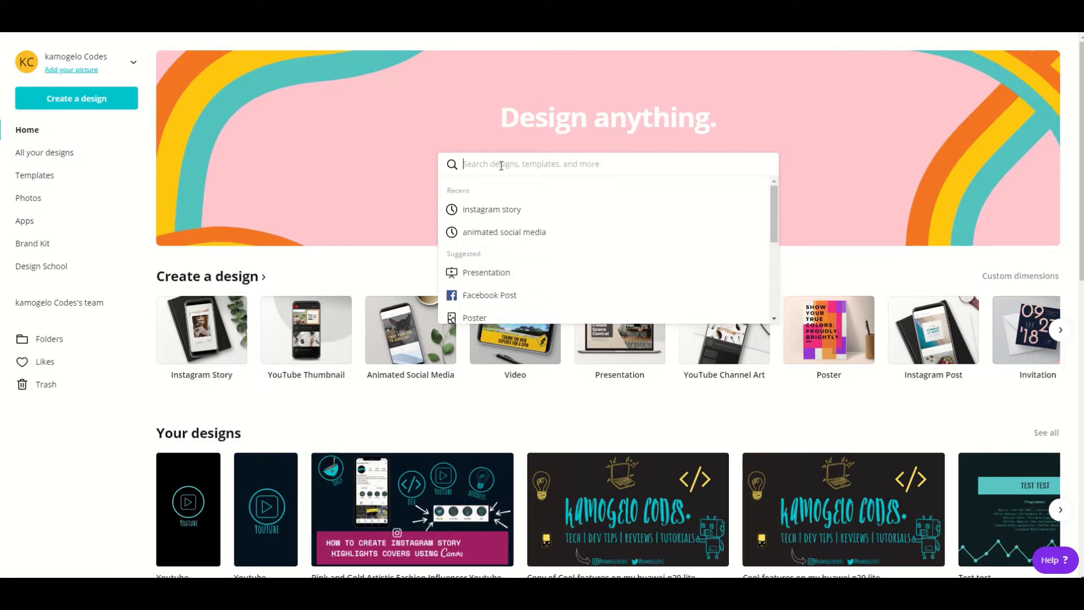
{"action": "type", "text": "sto"}
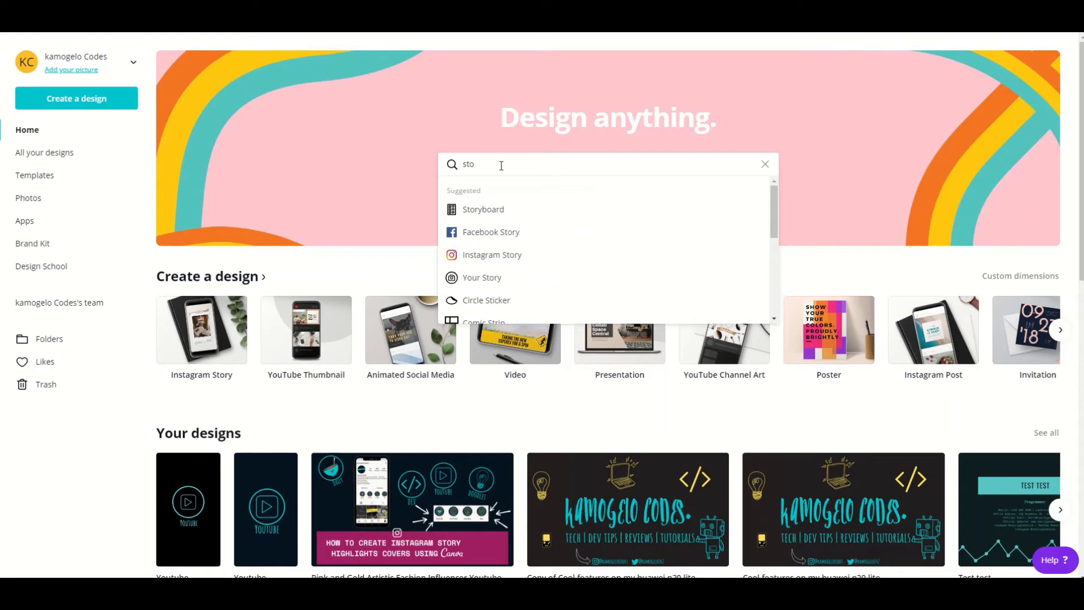
{"action": "type", "text": "ry"}
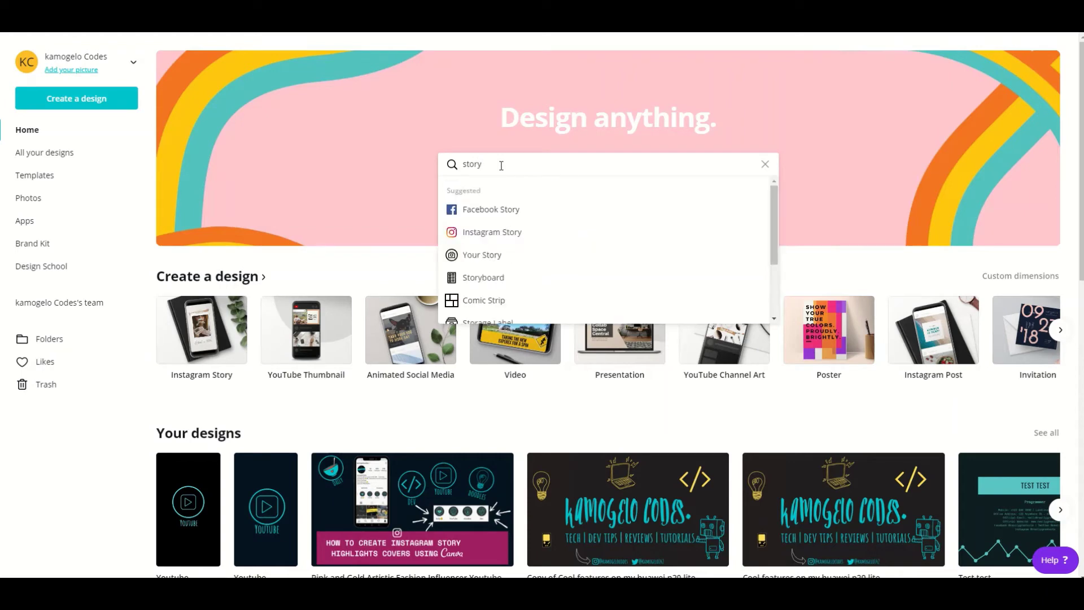
{"action": "left_click", "coordinate": [498, 238]}
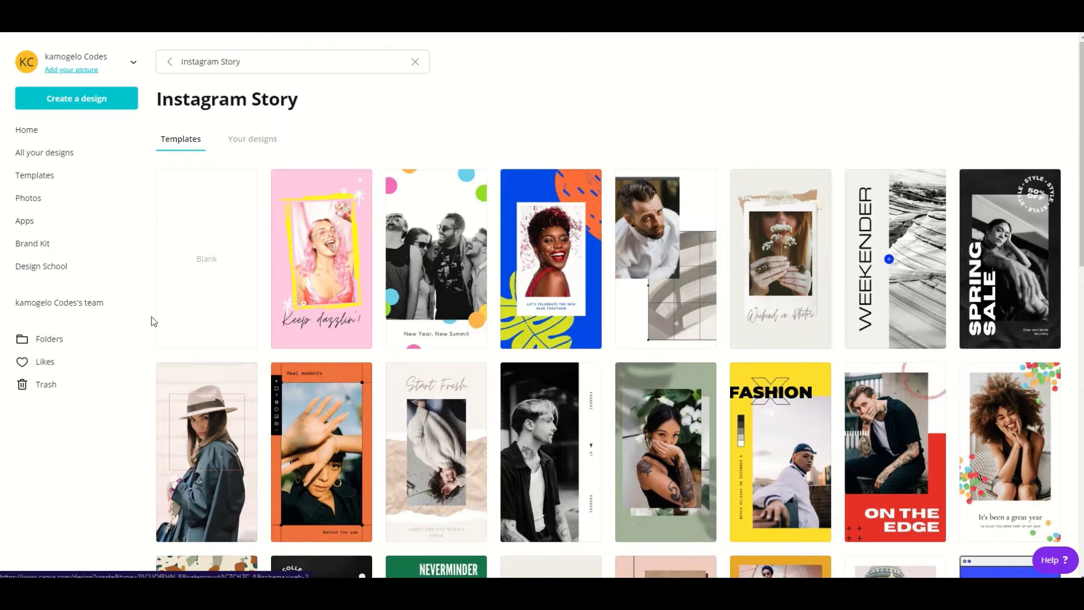
{"action": "left_click", "coordinate": [204, 264]}
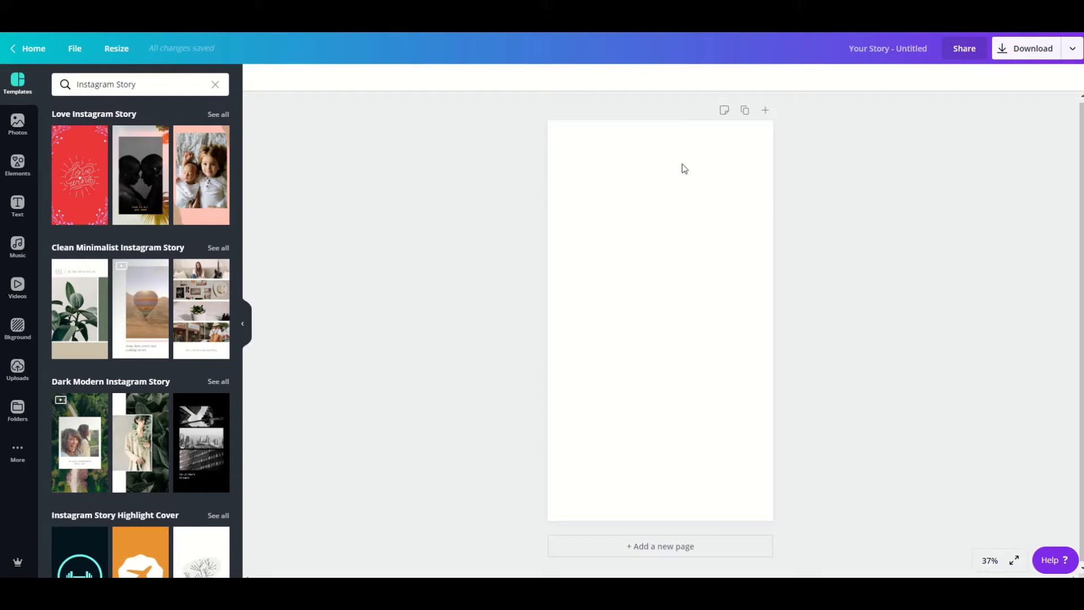
Step: Fill the blank story page's background with solid black
{"action": "scroll", "coordinate": [233, 460], "scroll_direction": "down", "scroll_amount": 3}
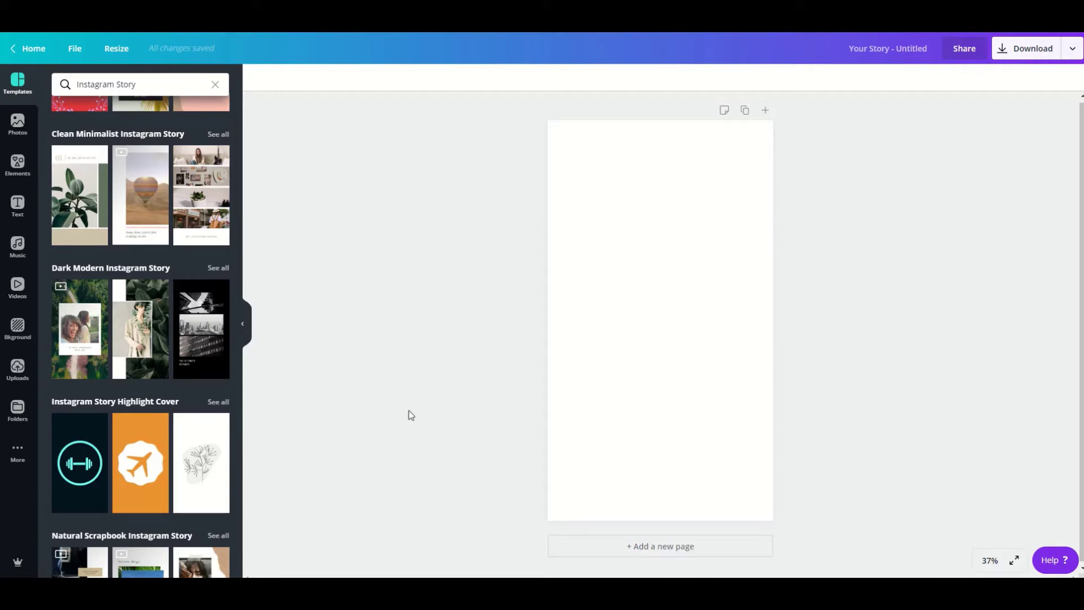
{"action": "left_click", "coordinate": [659, 210]}
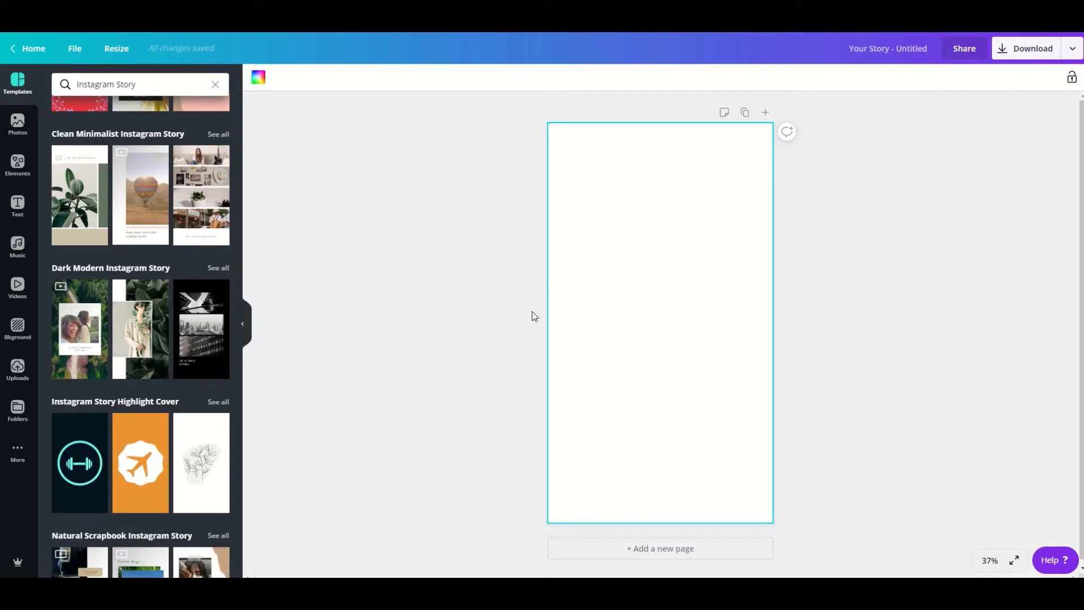
{"action": "left_click", "coordinate": [258, 82]}
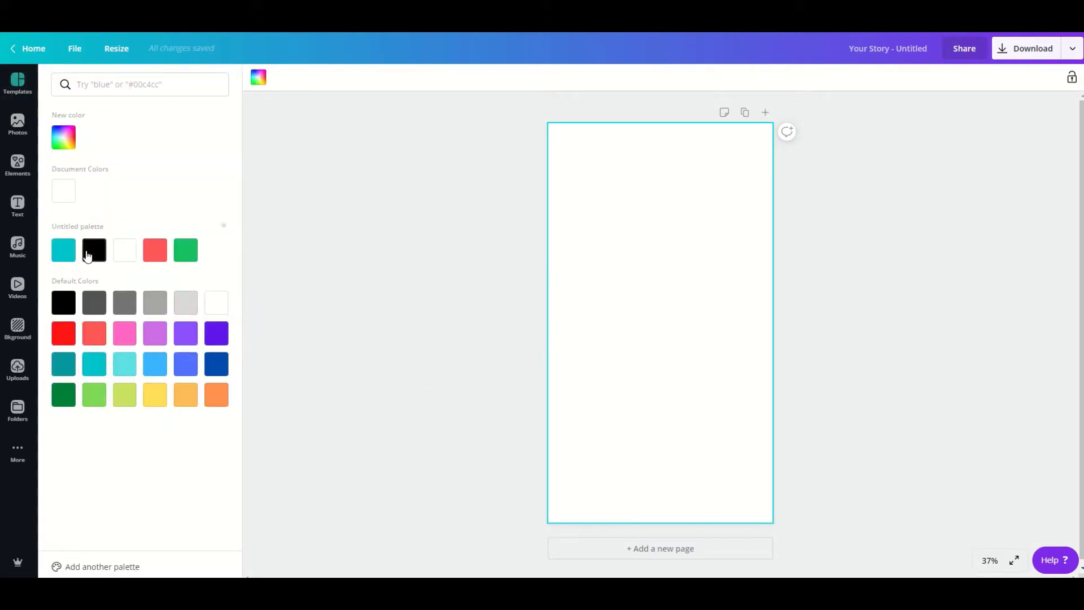
{"action": "left_click", "coordinate": [87, 255]}
{"action": "left_click", "coordinate": [593, 286]}
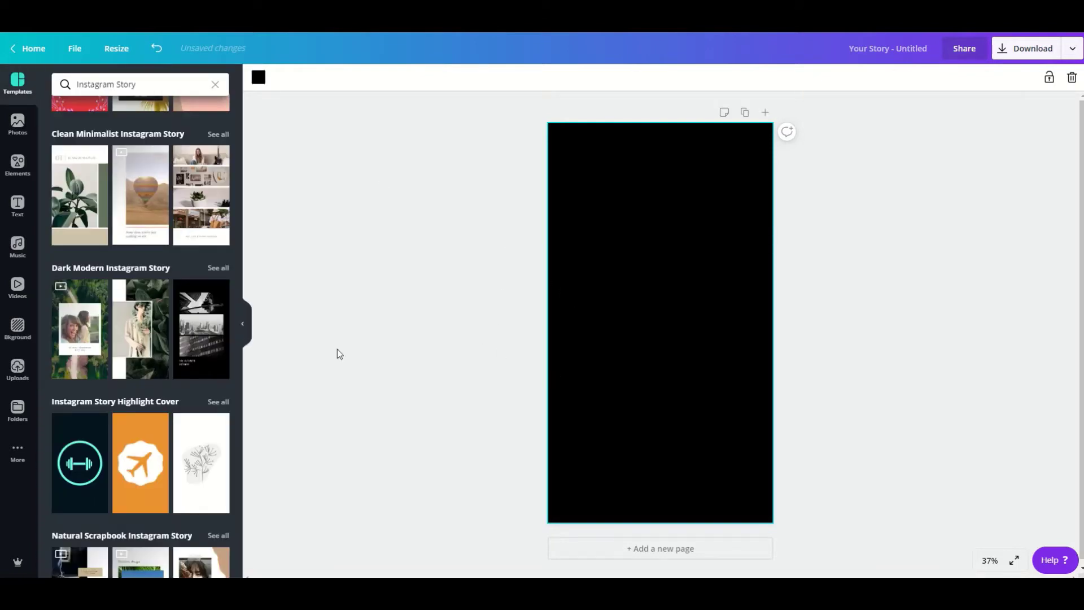
{"action": "left_click", "coordinate": [17, 165]}
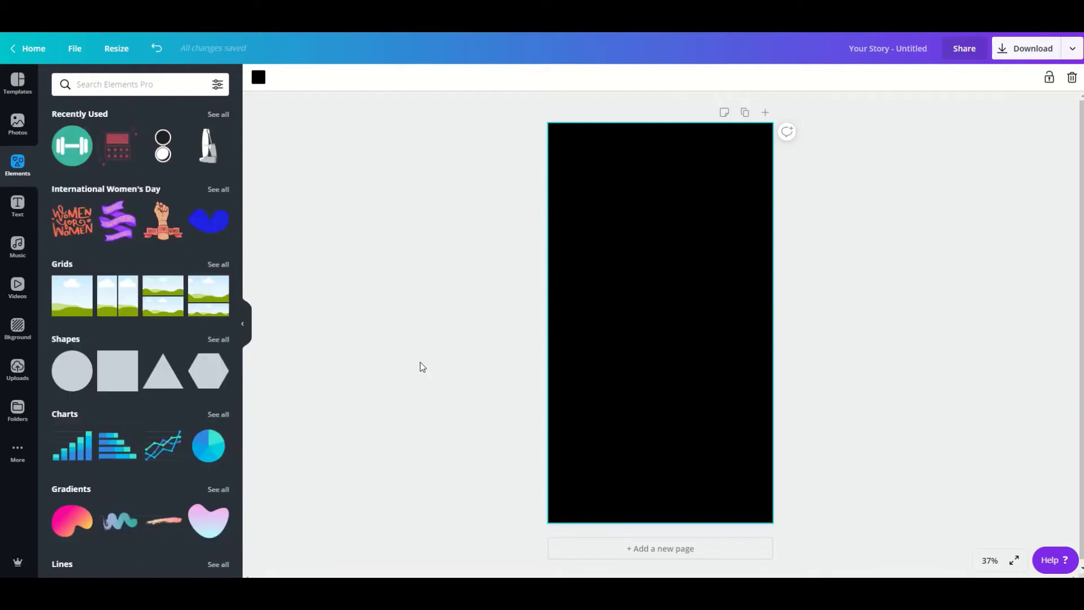
Step: Place an outline circle from Shapes on the black page and colour it teal
{"action": "left_click", "coordinate": [219, 341]}
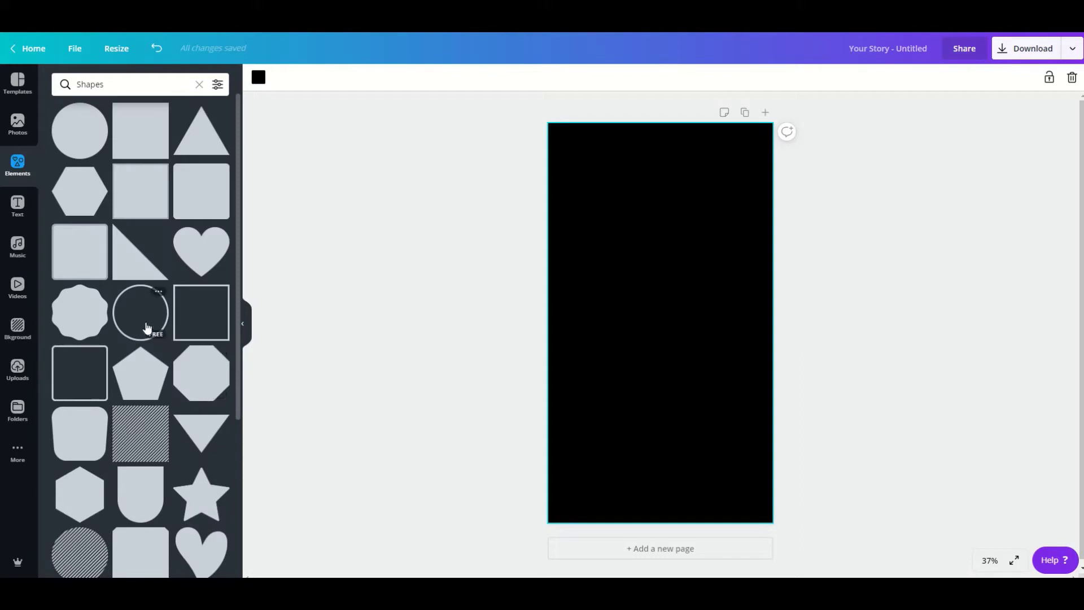
{"action": "left_click_drag", "start_coordinate": [145, 328], "coordinate": [604, 242]}
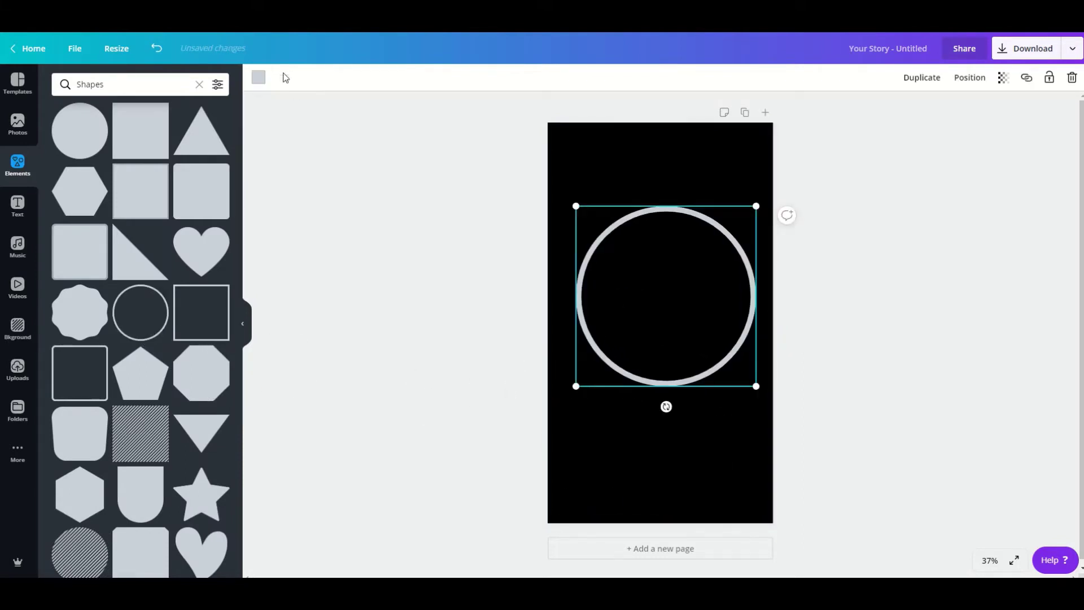
{"action": "left_click", "coordinate": [259, 78]}
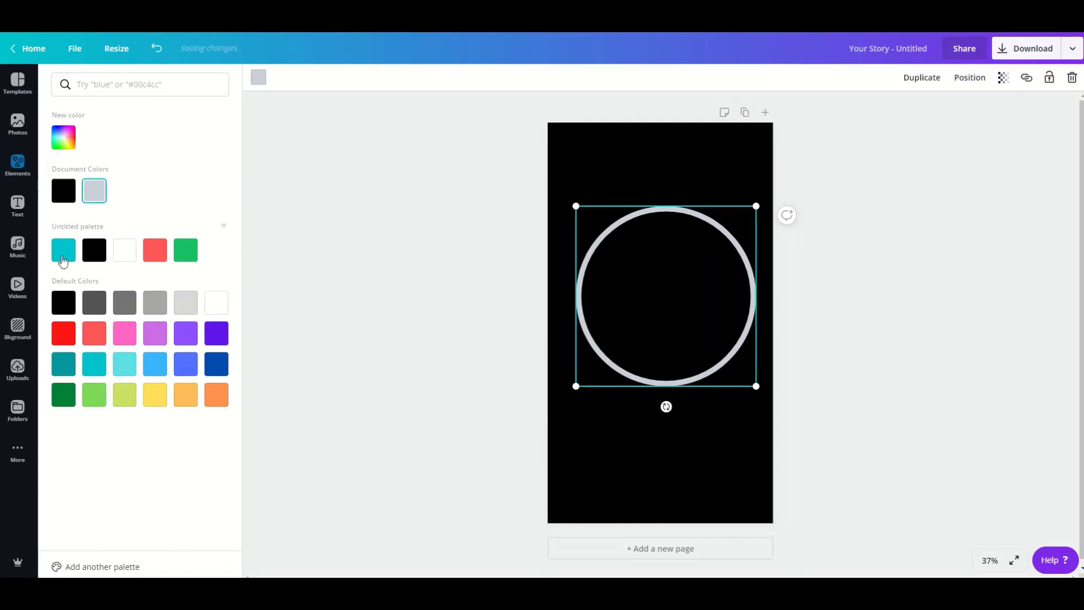
{"action": "left_click", "coordinate": [63, 259]}
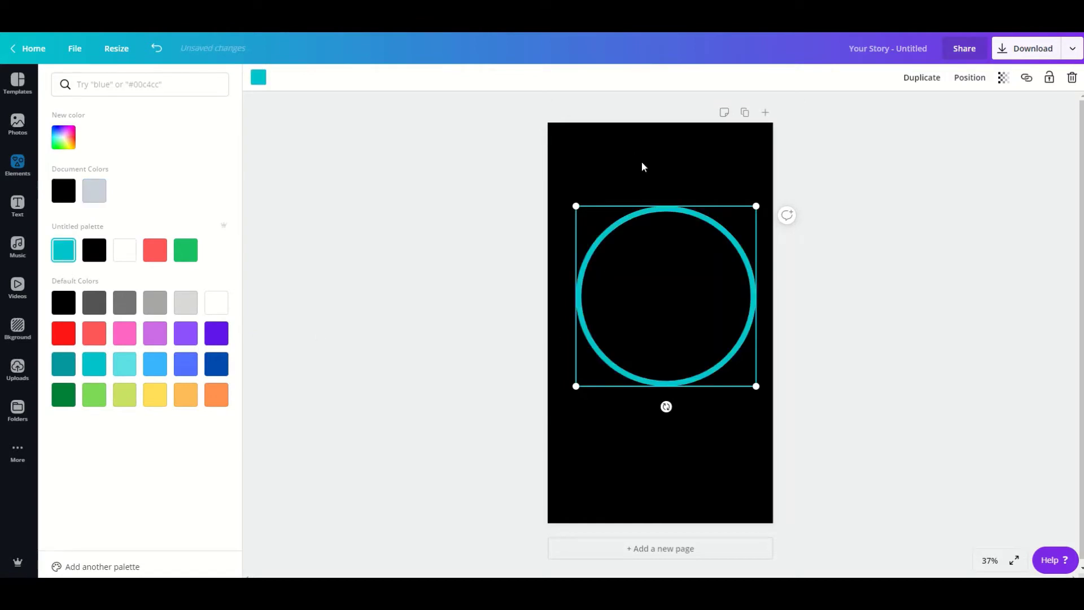
{"action": "left_click", "coordinate": [615, 170]}
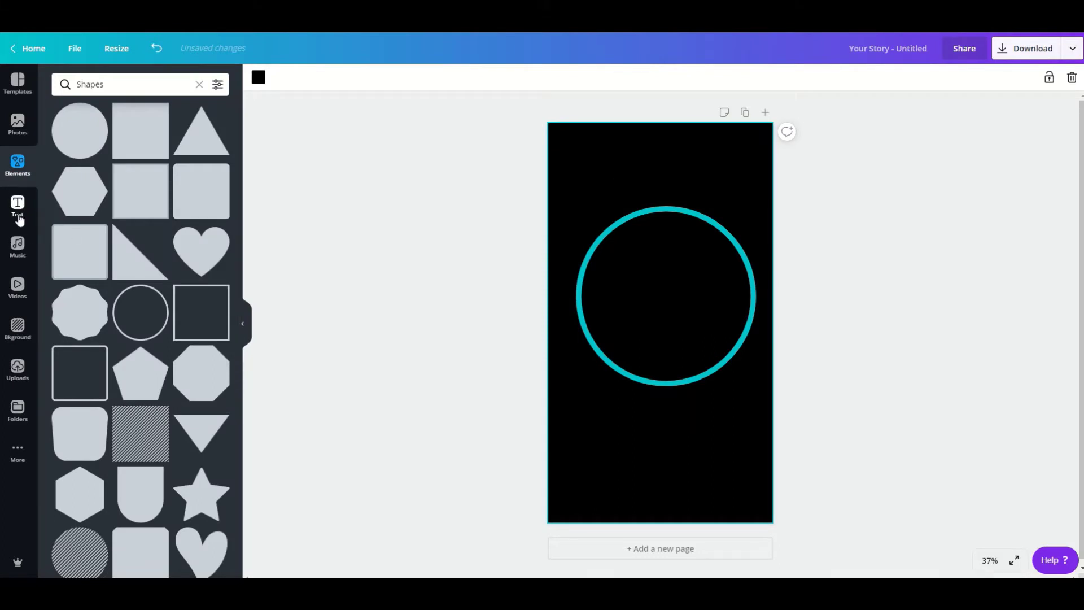
{"action": "left_click", "coordinate": [21, 168]}
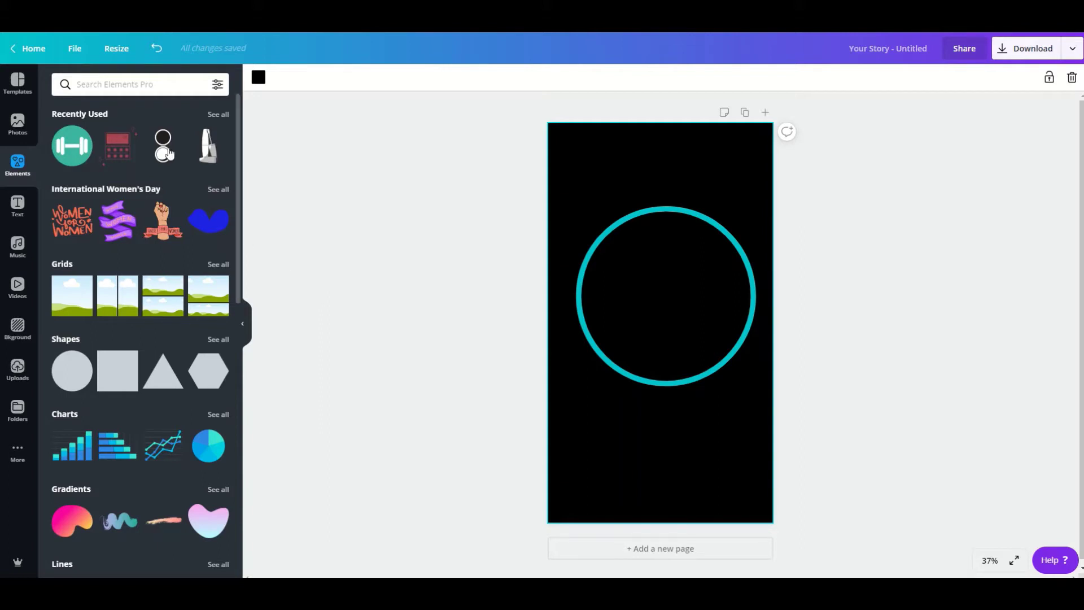
Step: Add the airplane icon from recently used elements and move it inside the circle
{"action": "left_click", "coordinate": [135, 85]}
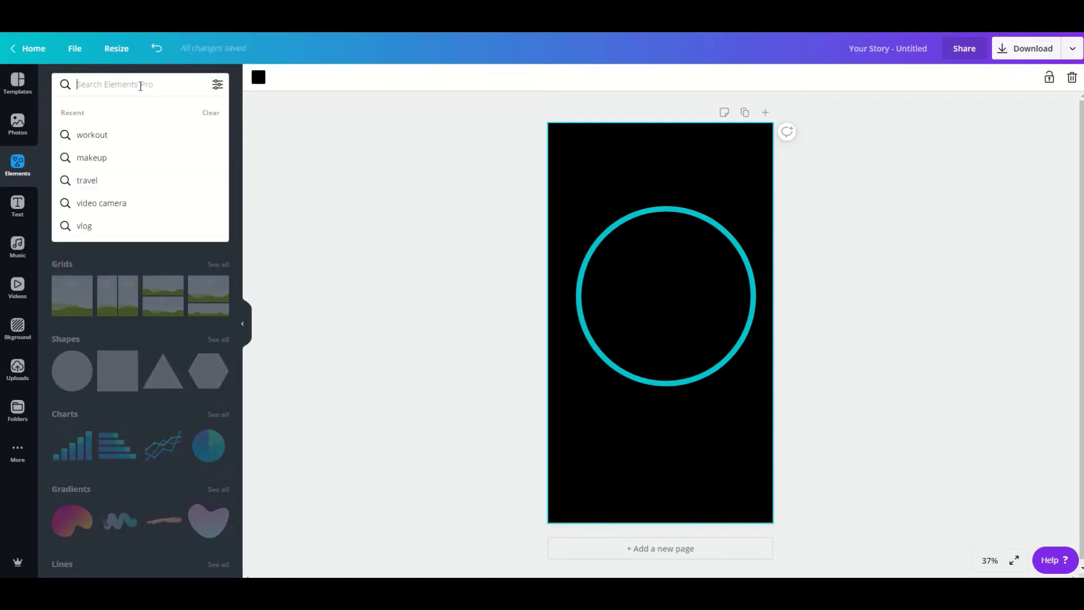
{"action": "type", "text": "travel"}
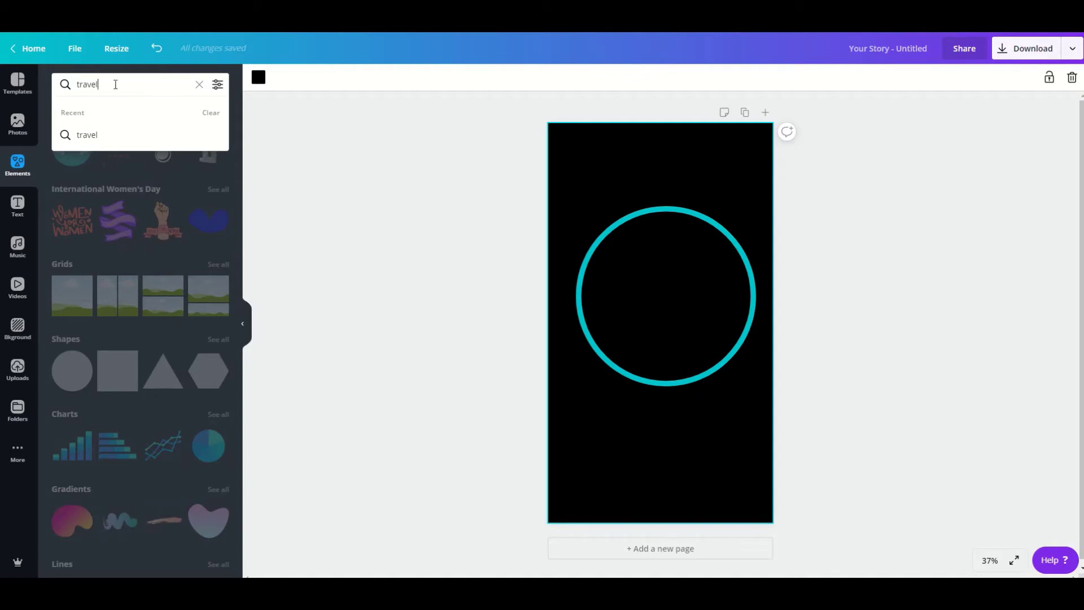
{"action": "left_click", "coordinate": [199, 85]}
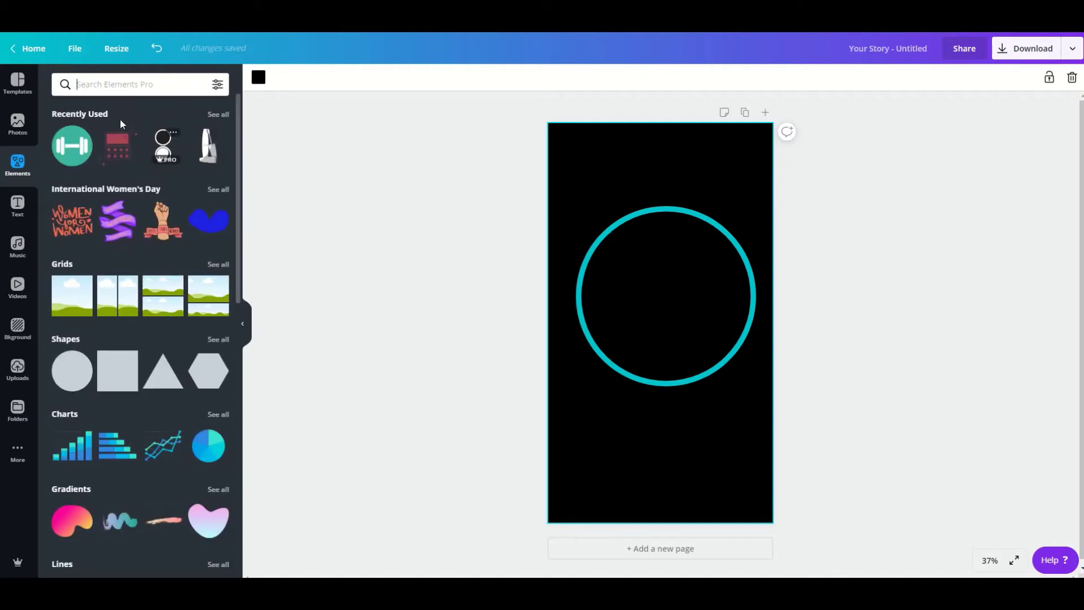
{"action": "left_click", "coordinate": [218, 114]}
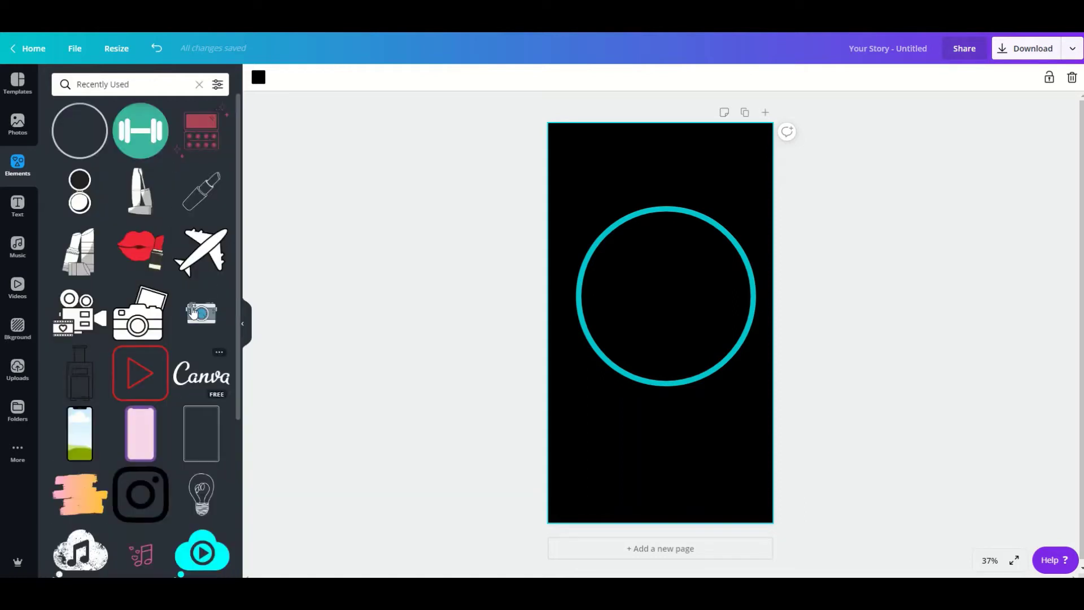
{"action": "left_click", "coordinate": [201, 252]}
{"action": "left_click_drag", "start_coordinate": [675, 302], "coordinate": [676, 286]}
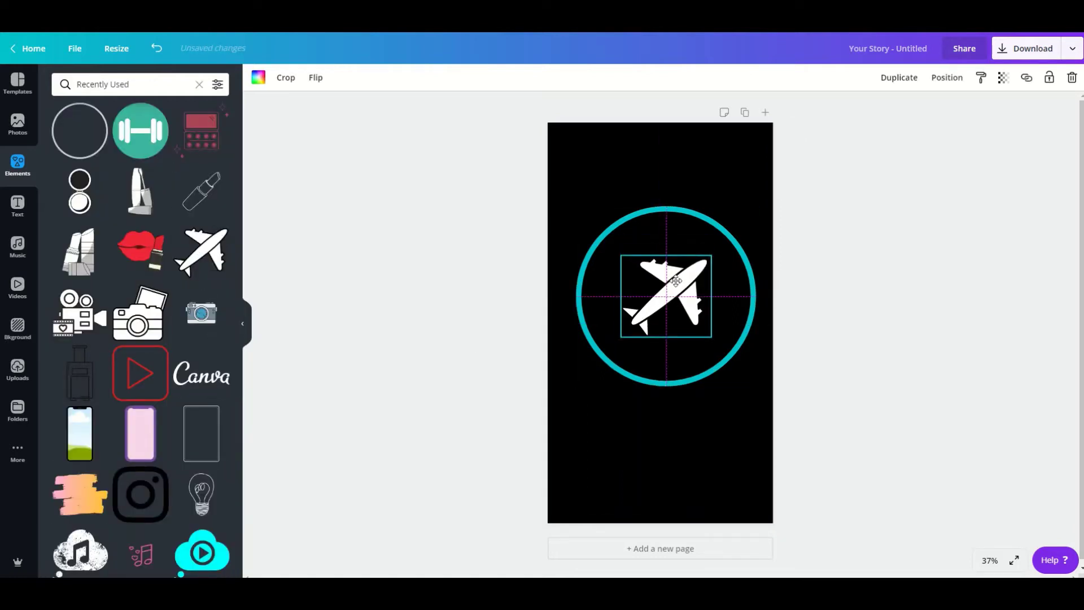
Step: Shrink the teal circle and centre it with the airplane on the page
{"action": "left_click", "coordinate": [702, 370]}
{"action": "left_click_drag", "start_coordinate": [757, 387], "coordinate": [730, 360]}
{"action": "left_click_drag", "start_coordinate": [684, 307], "coordinate": [668, 291]}
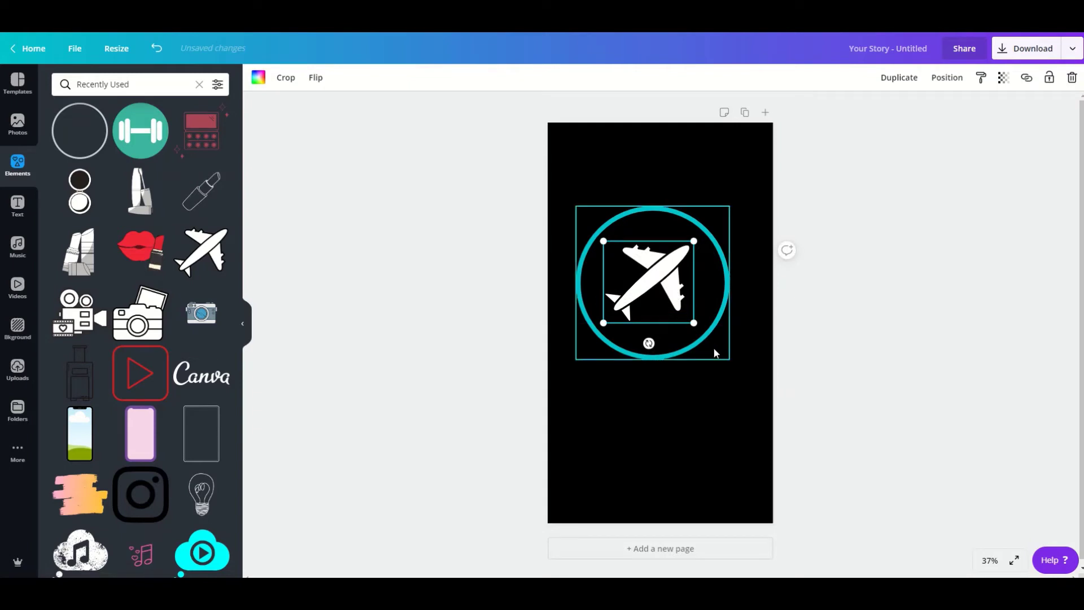
{"action": "left_click", "coordinate": [728, 358]}
{"action": "left_click_drag", "start_coordinate": [730, 359], "coordinate": [679, 333]}
{"action": "left_click_drag", "start_coordinate": [669, 277], "coordinate": [674, 283]}
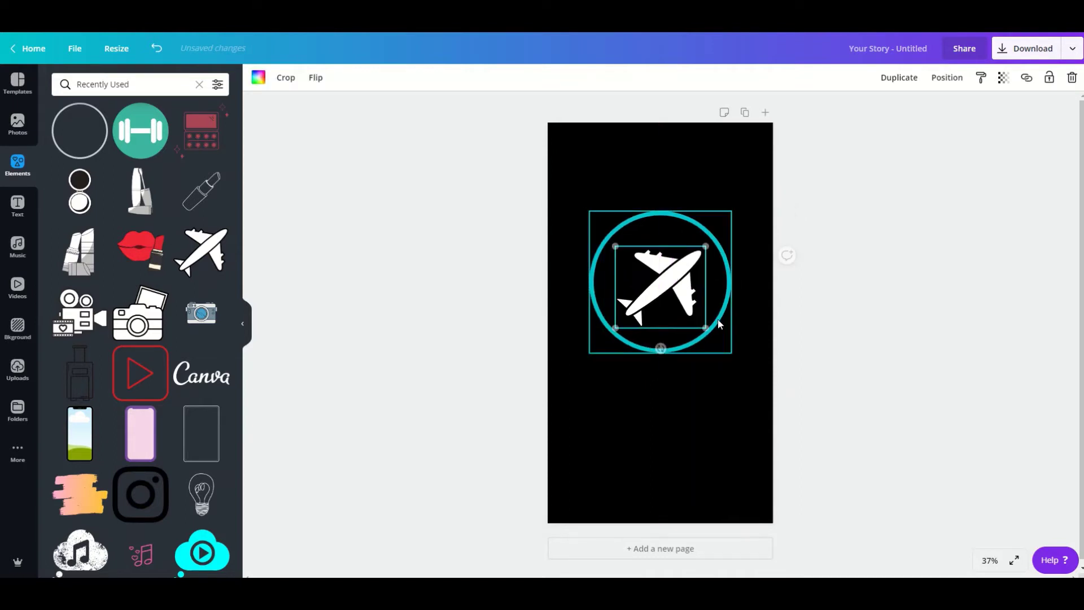
Step: Recolour the airplane teal
{"action": "left_click", "coordinate": [257, 79]}
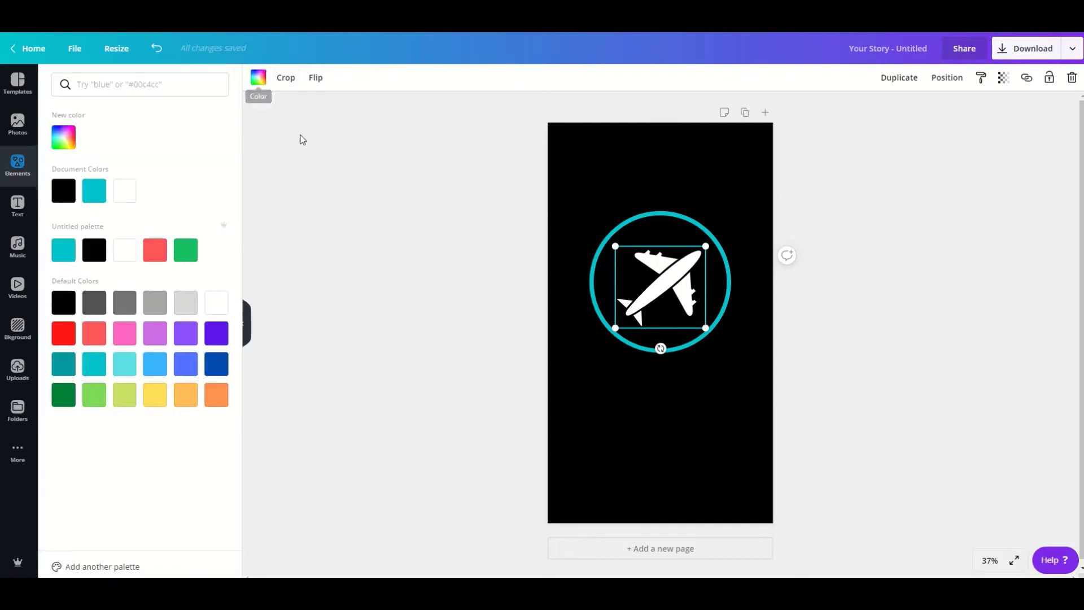
{"action": "left_click", "coordinate": [93, 191]}
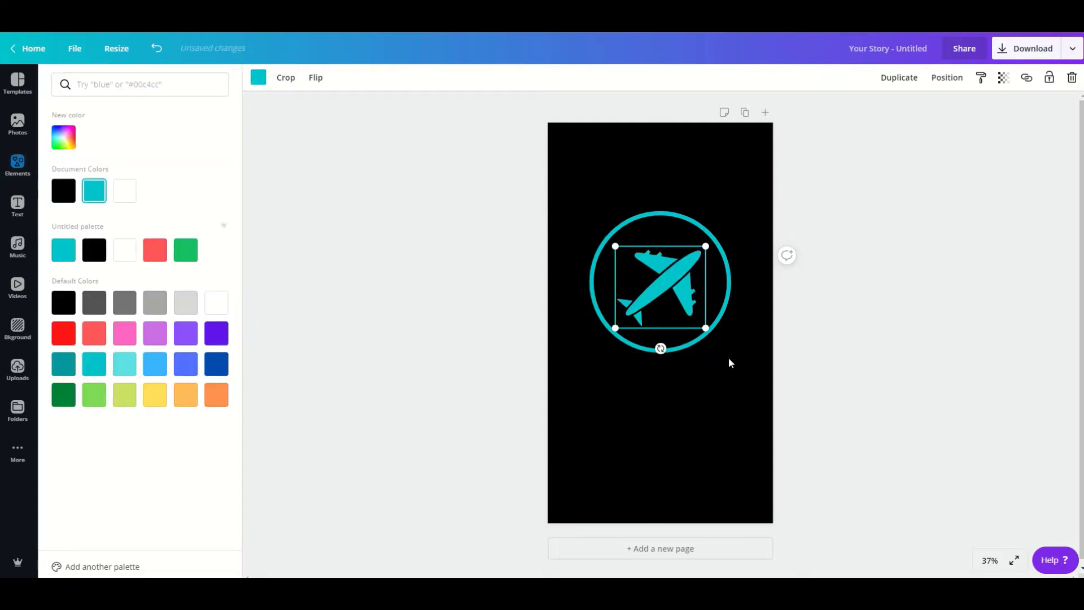
{"action": "left_click", "coordinate": [728, 357]}
Step: Shrink the airplane and circle together and centre them horizontally on the page
{"action": "left_click", "coordinate": [683, 317]}
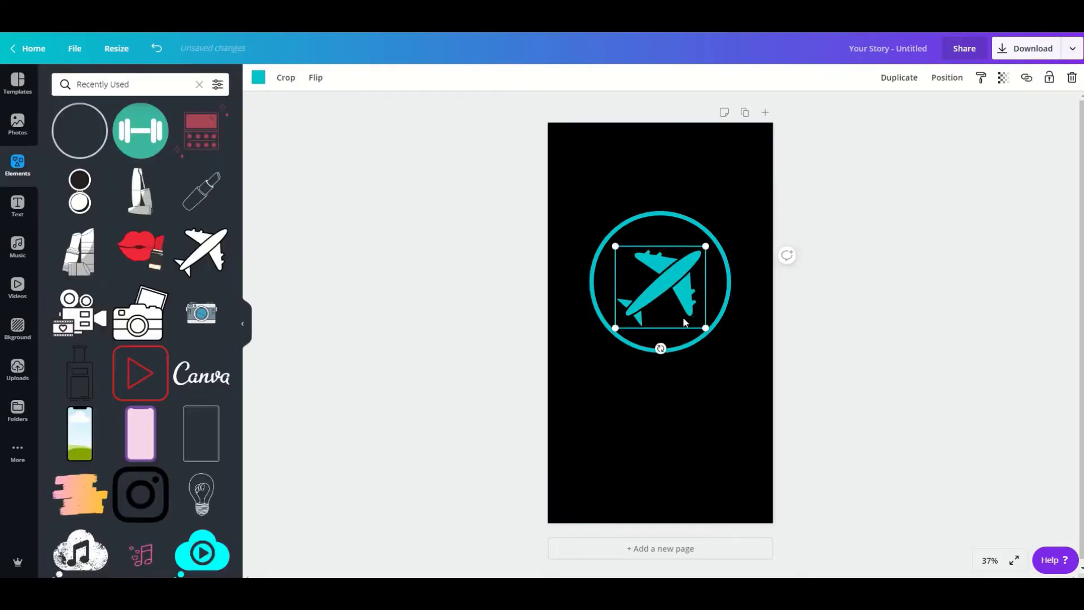
{"action": "left_click", "coordinate": [708, 332], "text": "shift"}
{"action": "left_click_drag", "start_coordinate": [733, 353], "coordinate": [670, 333]}
{"action": "left_click", "coordinate": [664, 291]}
{"action": "left_click_drag", "start_coordinate": [664, 291], "coordinate": [666, 288]}
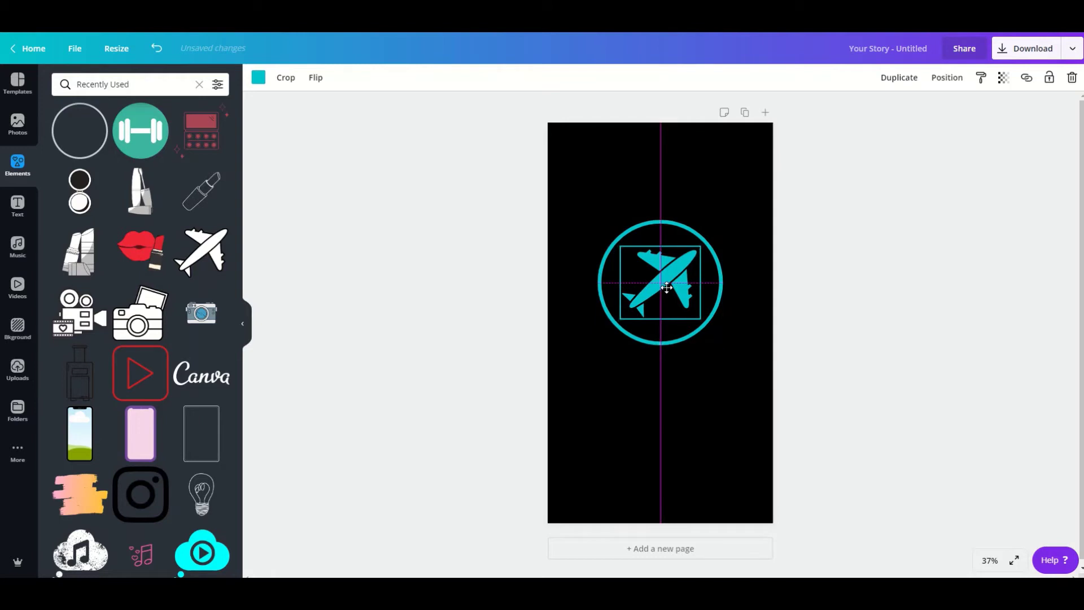
{"action": "left_click", "coordinate": [644, 387]}
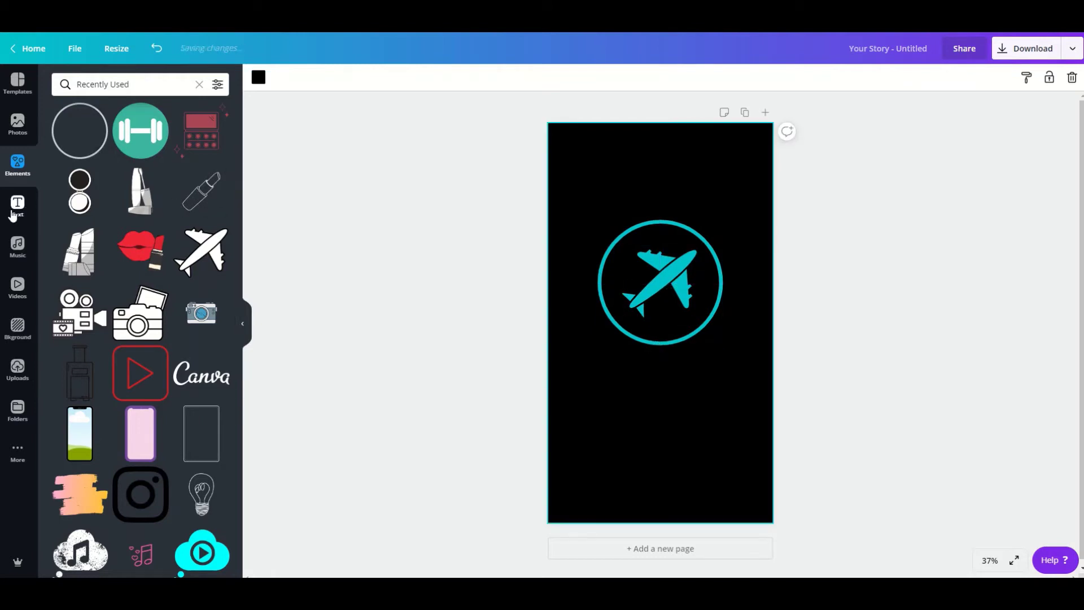
{"action": "left_click", "coordinate": [17, 206]}
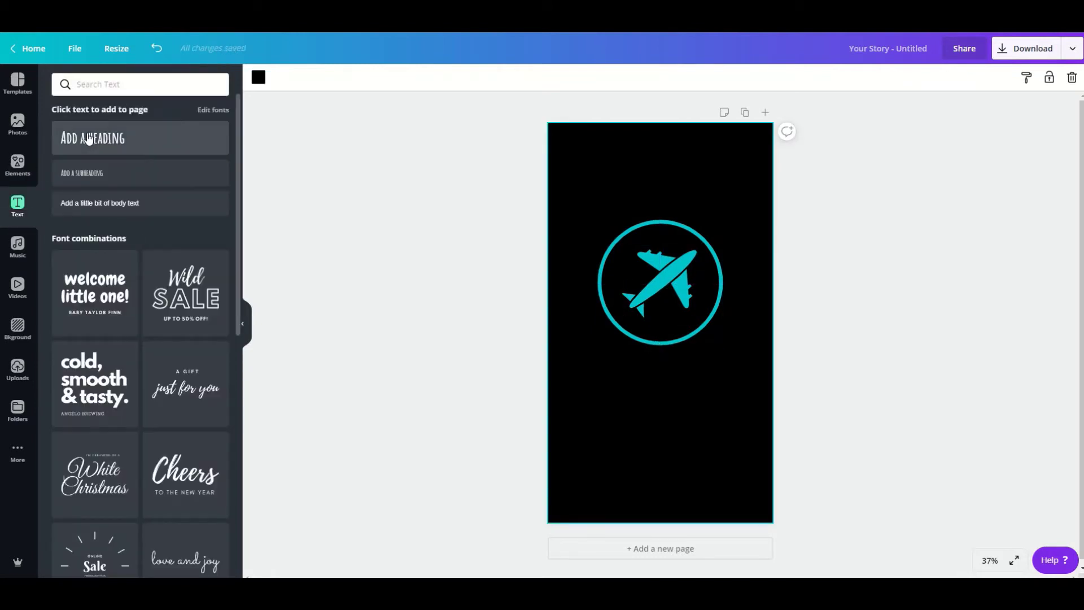
Step: Add a teal 'TRAVEL' heading at font size 120, centred under the circle
{"action": "left_click", "coordinate": [88, 139]}
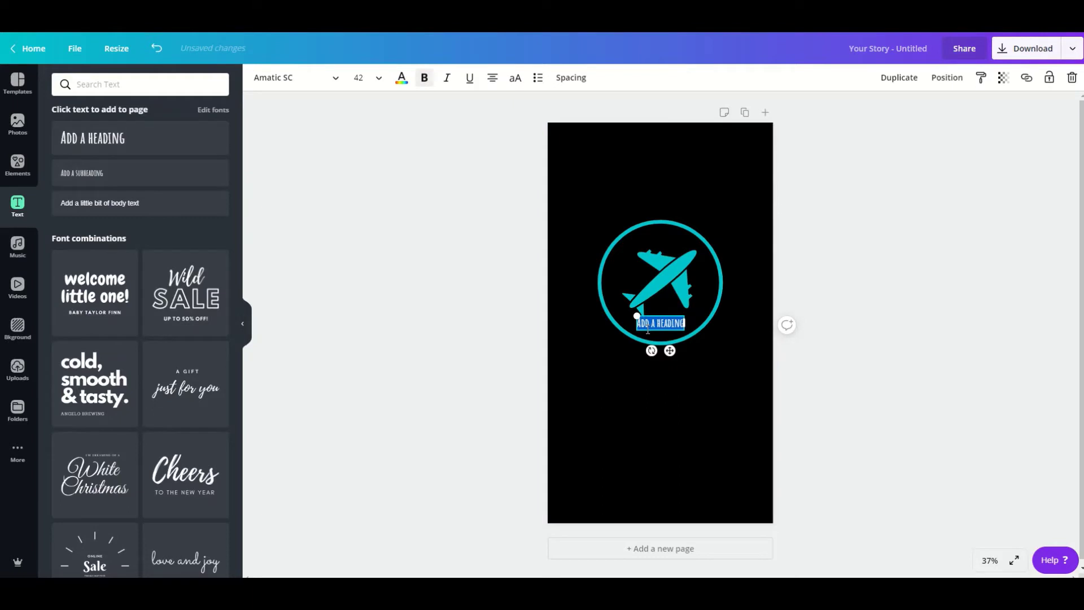
{"action": "type", "text": "TRAVEL"}
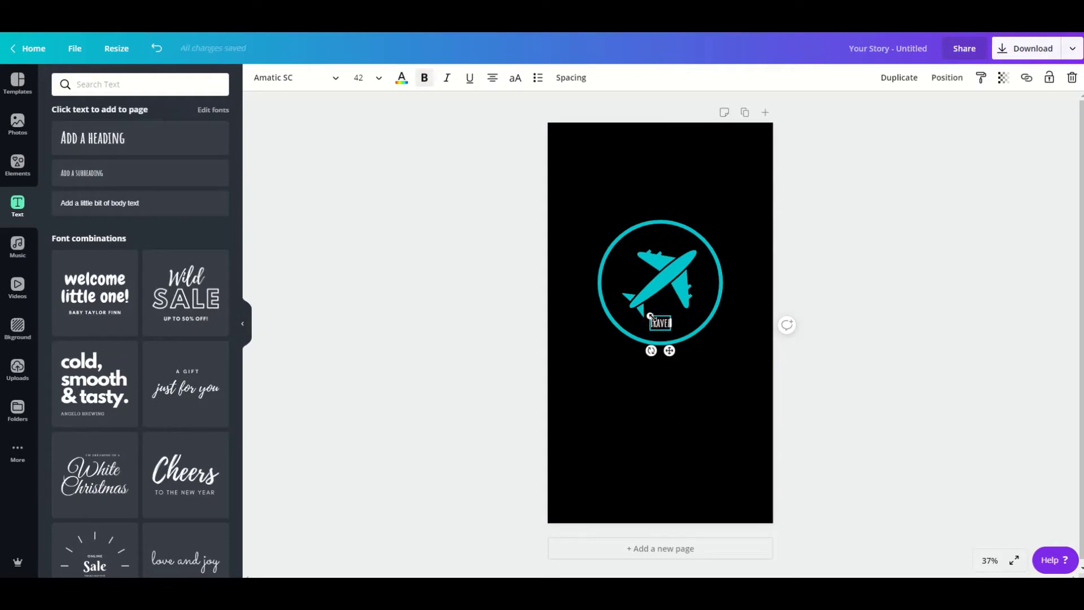
{"action": "left_click_drag", "start_coordinate": [651, 317], "coordinate": [675, 345]}
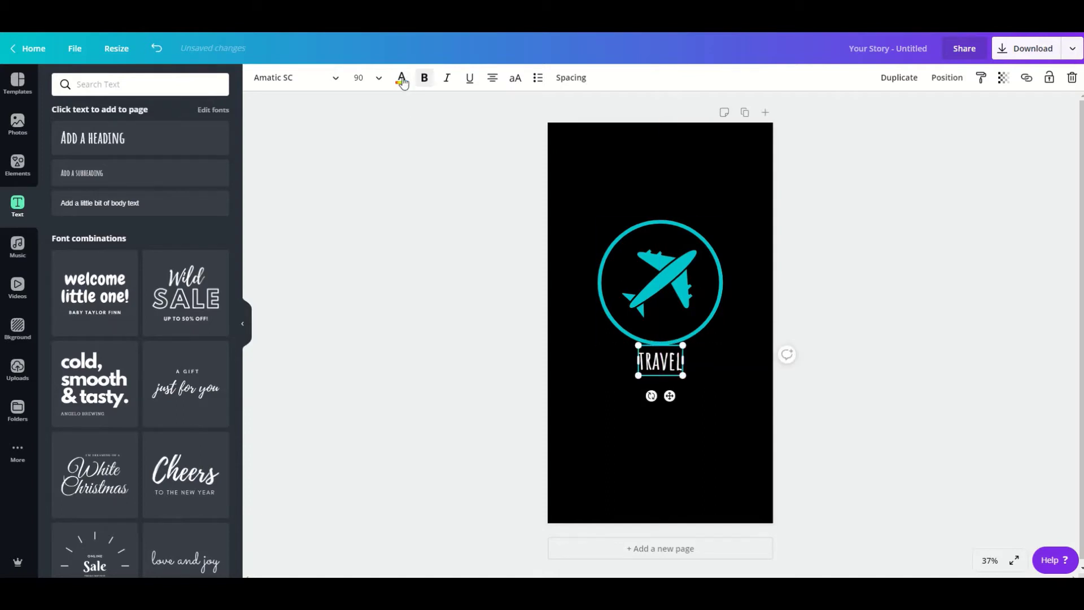
{"action": "left_click", "coordinate": [402, 79]}
{"action": "left_click", "coordinate": [94, 191]}
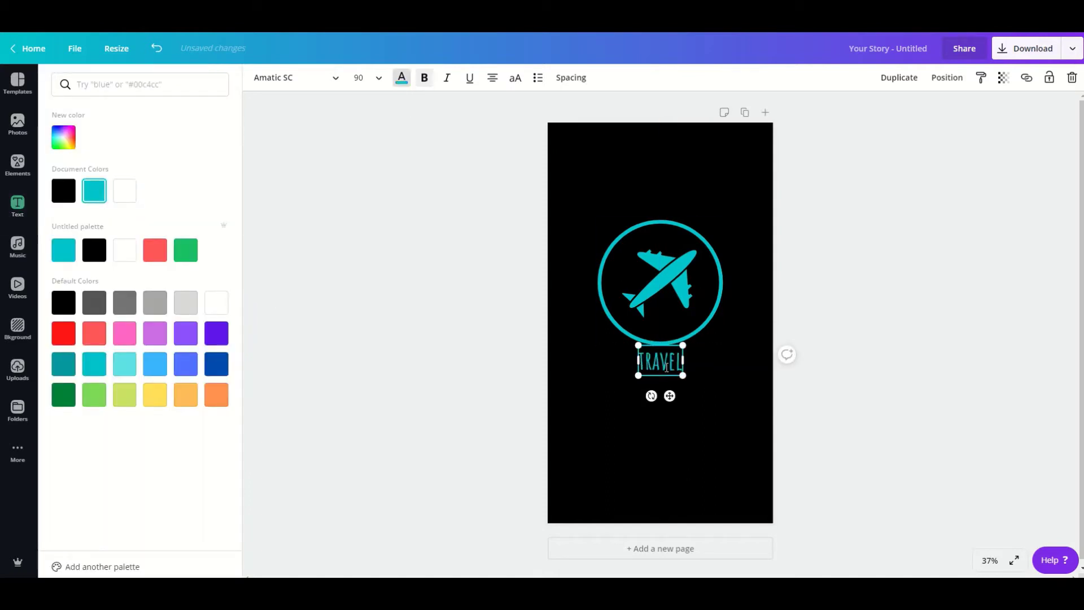
{"action": "left_click", "coordinate": [373, 79]}
{"action": "scroll", "coordinate": [395, 384], "scroll_direction": "down", "scroll_amount": 4}
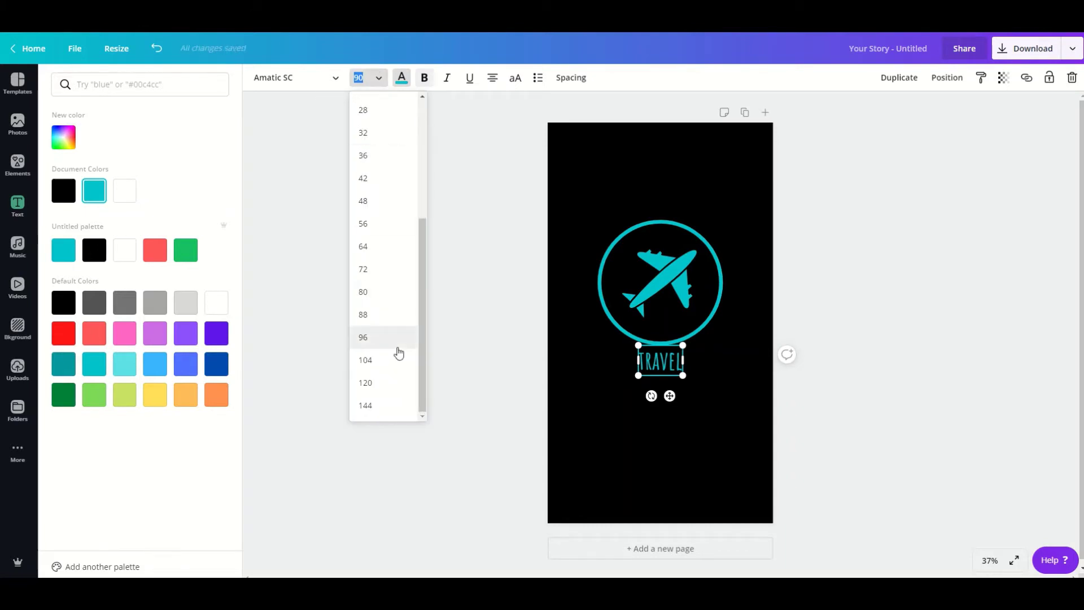
{"action": "left_click", "coordinate": [398, 384]}
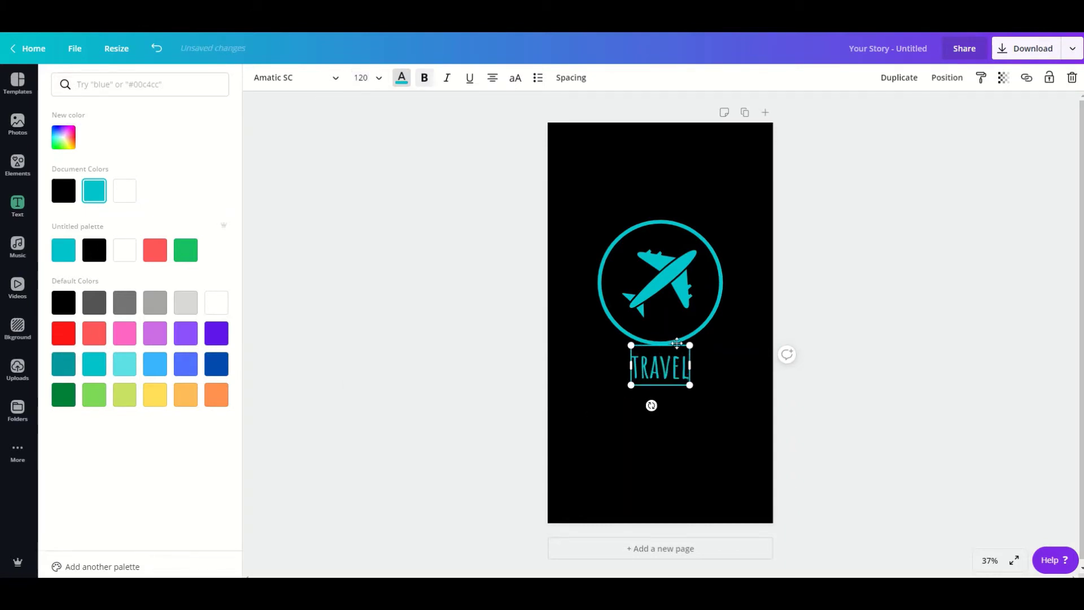
{"action": "left_click_drag", "start_coordinate": [672, 350], "coordinate": [672, 346]}
{"action": "left_click", "coordinate": [760, 369]}
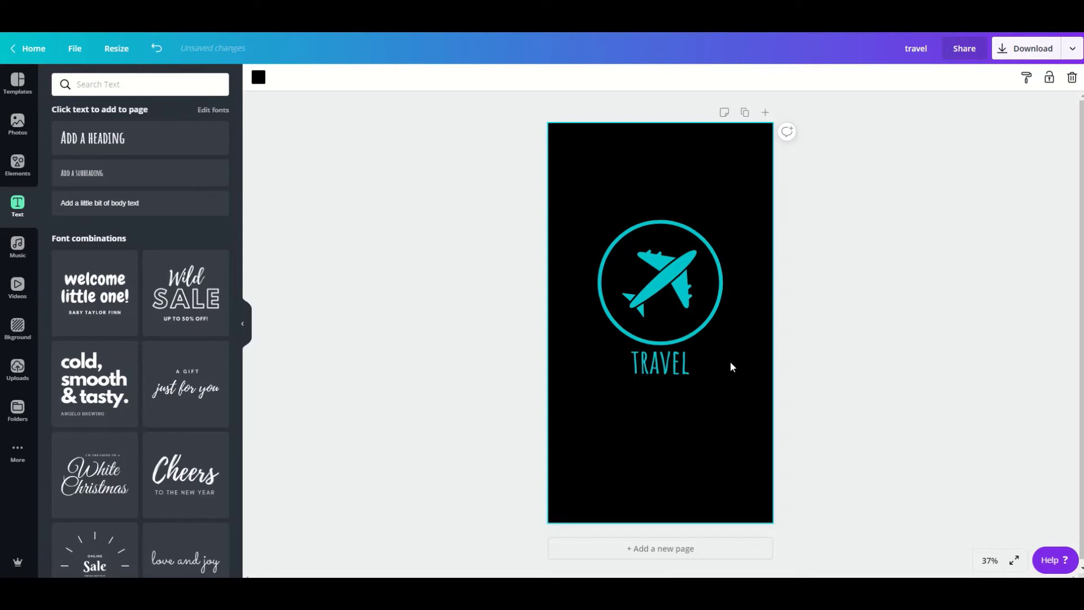
Step: Duplicate the page and replace the airplane with a video-camera icon inside the circle
{"action": "left_click", "coordinate": [745, 113]}
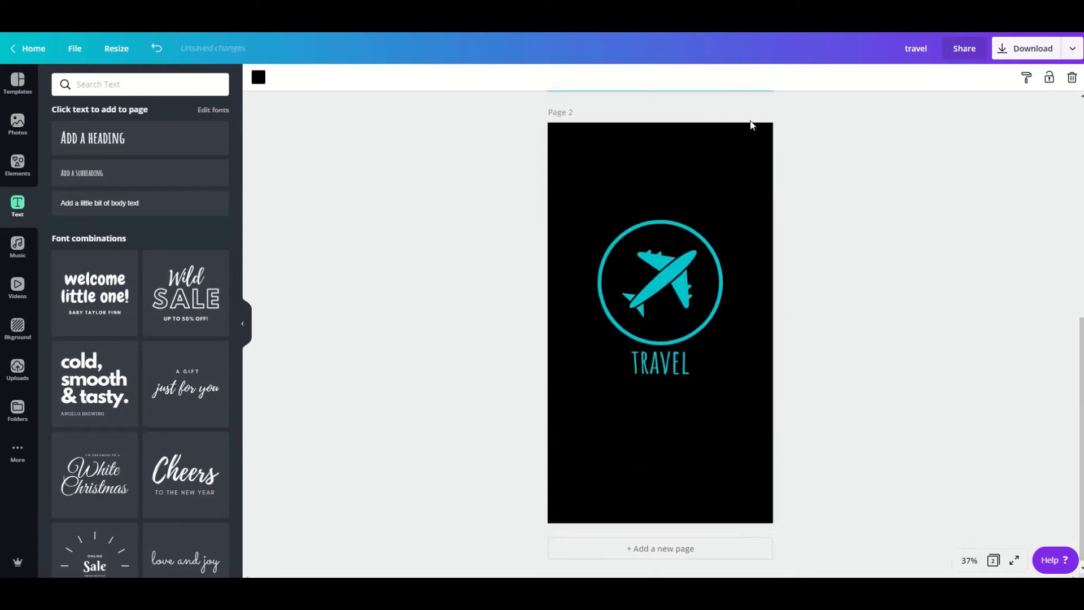
{"action": "left_click", "coordinate": [680, 257]}
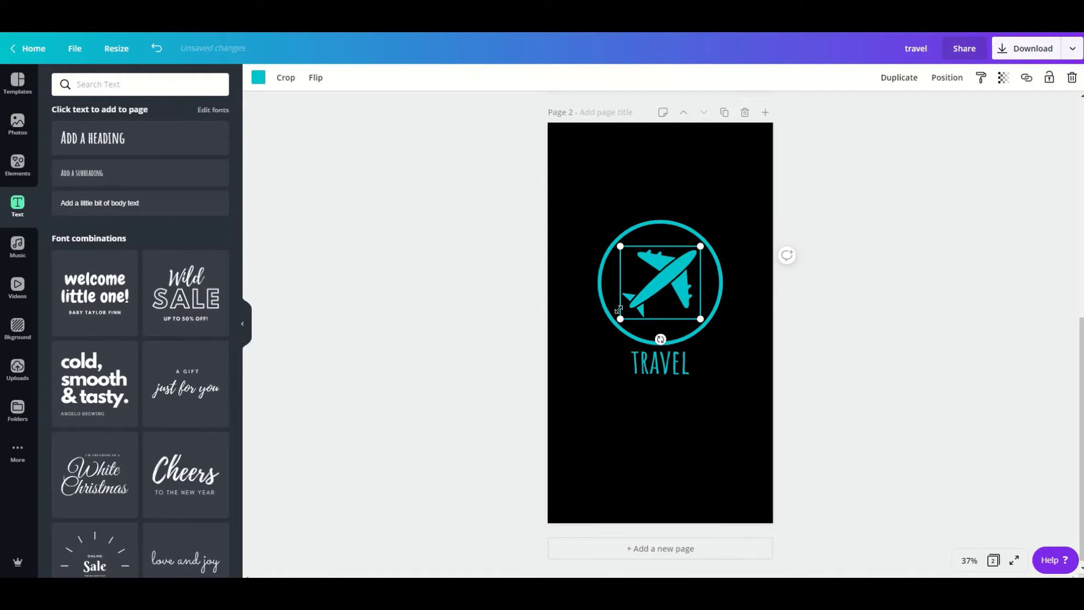
{"action": "left_click", "coordinate": [18, 165]}
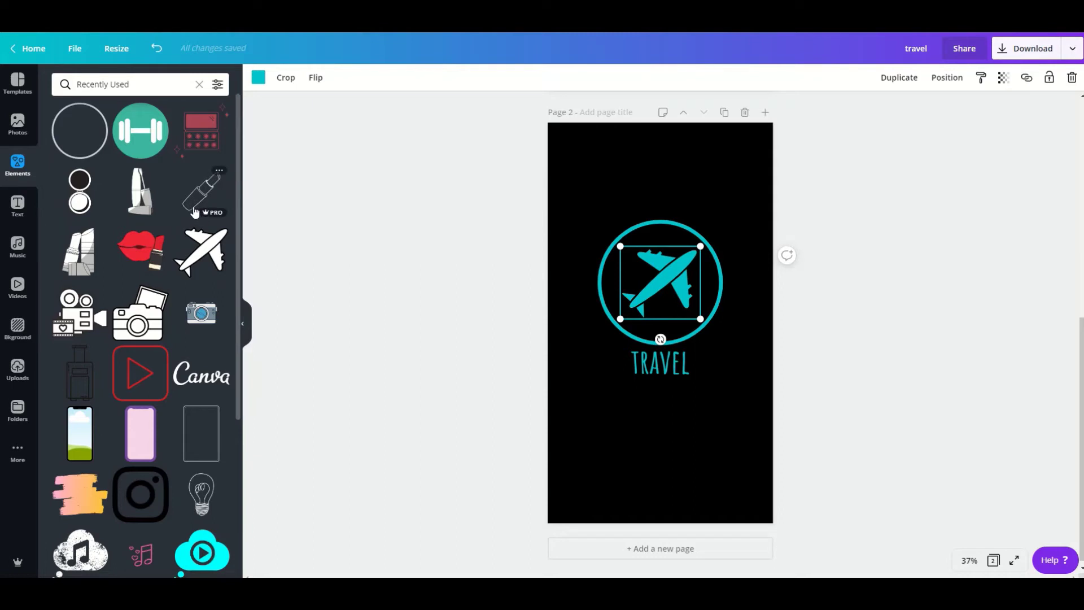
{"action": "left_click", "coordinate": [79, 314]}
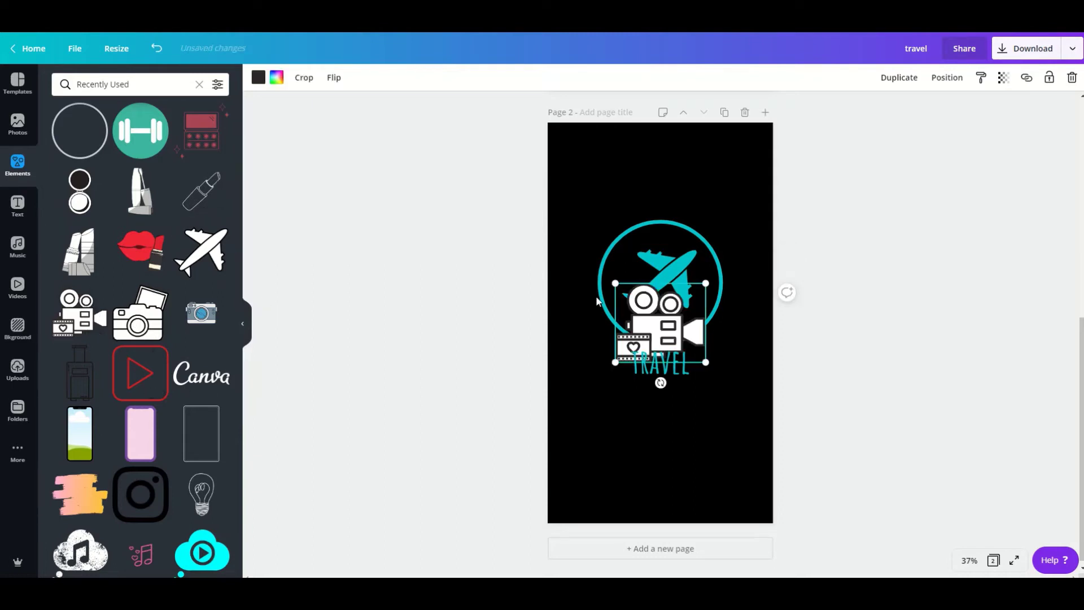
{"action": "left_click", "coordinate": [687, 264]}
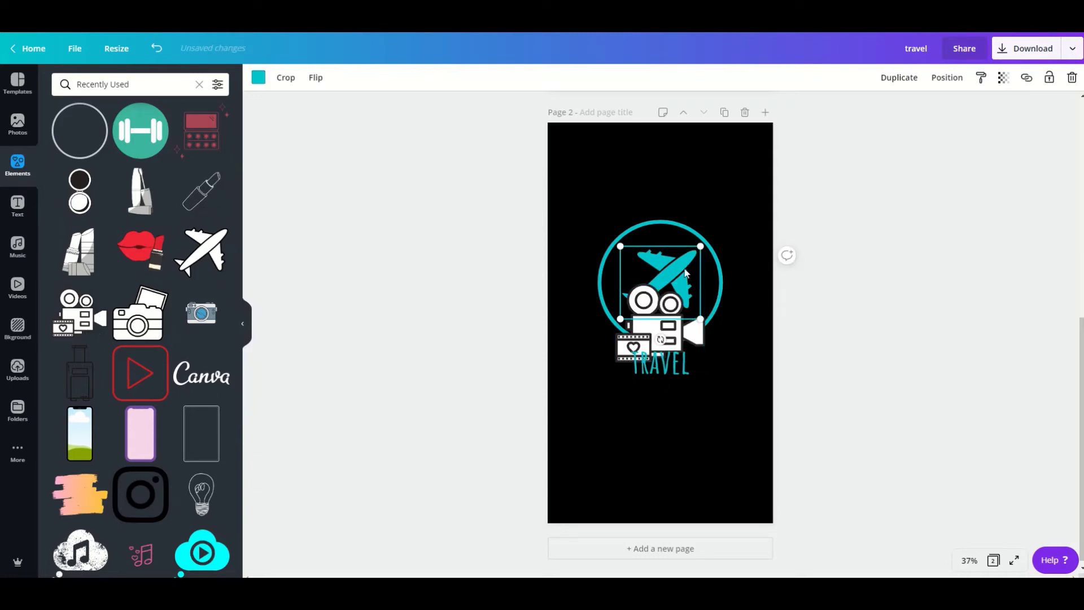
{"action": "key", "text": "Delete"}
{"action": "left_click_drag", "start_coordinate": [679, 307], "coordinate": [684, 267]}
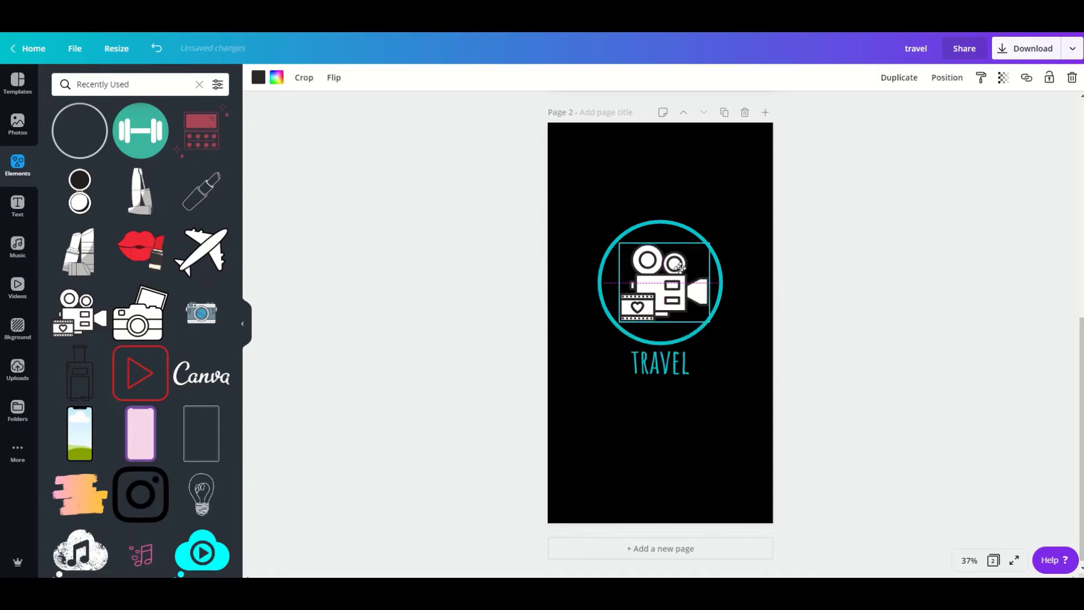
Step: Recolour the camera's white parts teal, keeping its dark parts black
{"action": "left_click", "coordinate": [258, 77]}
{"action": "left_click", "coordinate": [86, 190]}
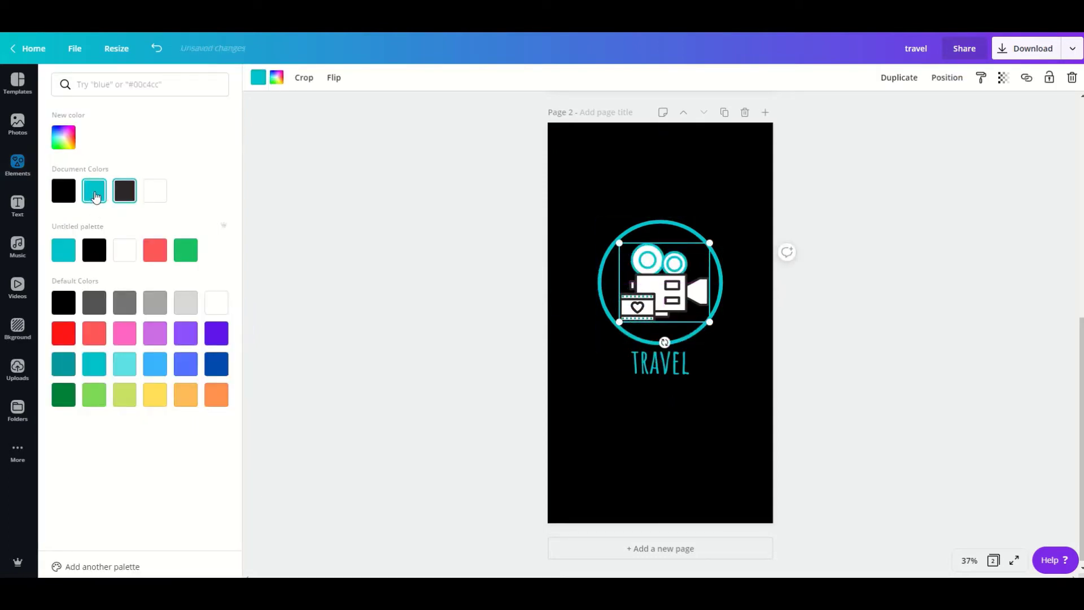
{"action": "left_click", "coordinate": [77, 196]}
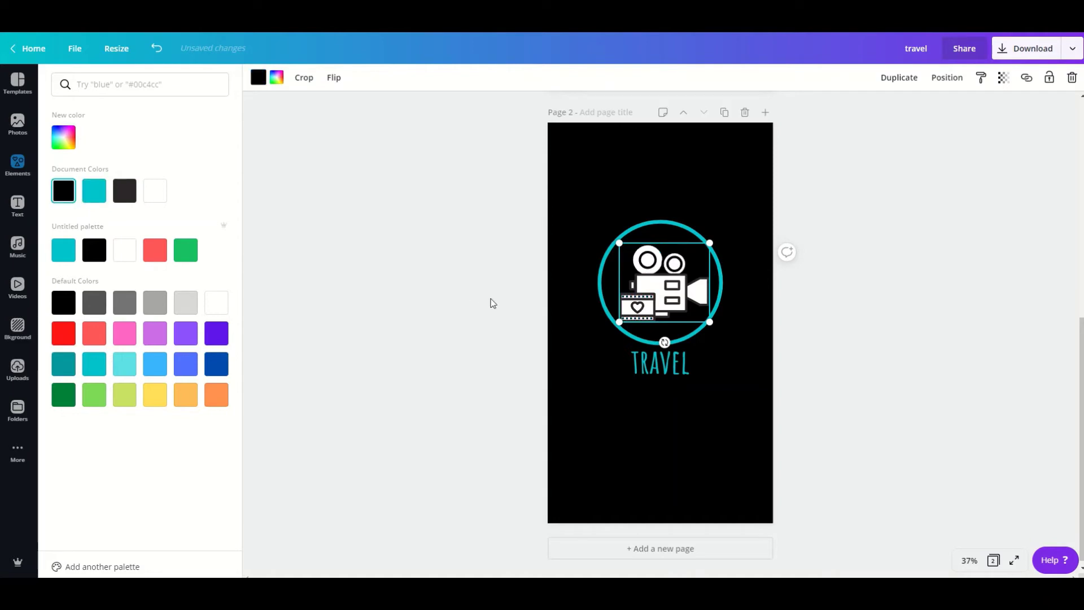
{"action": "left_click", "coordinate": [276, 78]}
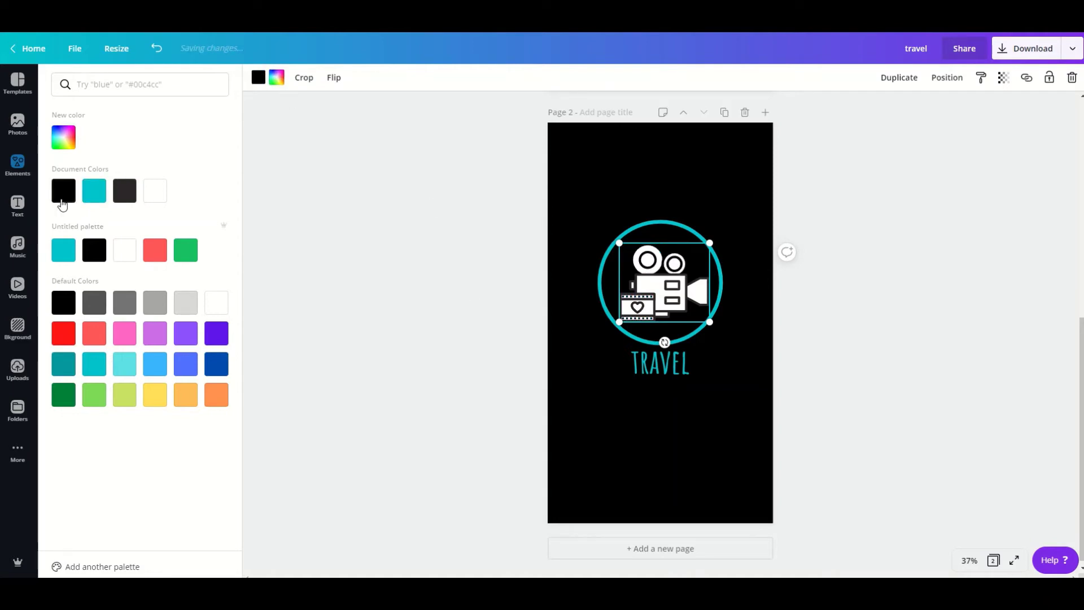
{"action": "left_click", "coordinate": [94, 190]}
{"action": "left_click", "coordinate": [625, 413]}
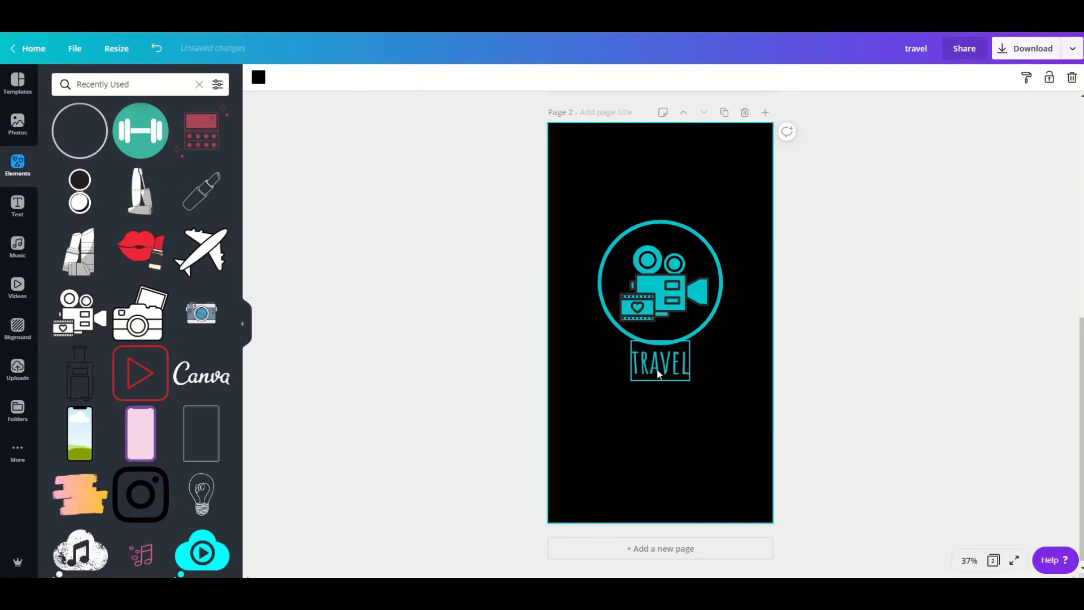
Step: Change the label to 'VLOG' and duplicate the page as Page 3
{"action": "left_click", "coordinate": [658, 367]}
{"action": "double_click", "coordinate": [657, 368]}
{"action": "type", "text": "VLOG"}
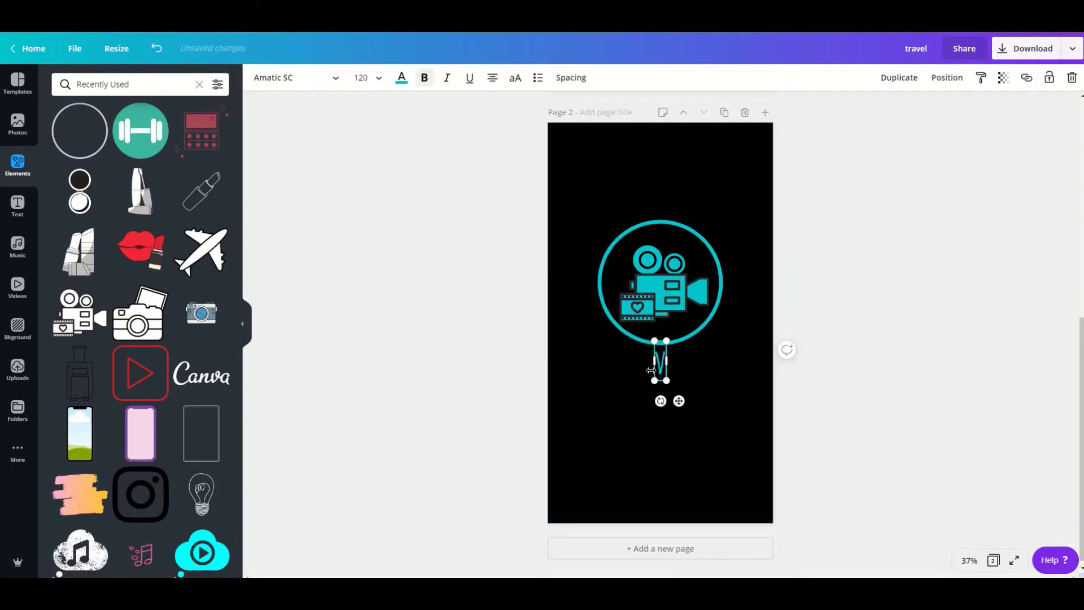
{"action": "left_click", "coordinate": [713, 377]}
{"action": "left_click", "coordinate": [725, 108]}
{"action": "left_click", "coordinate": [645, 279]}
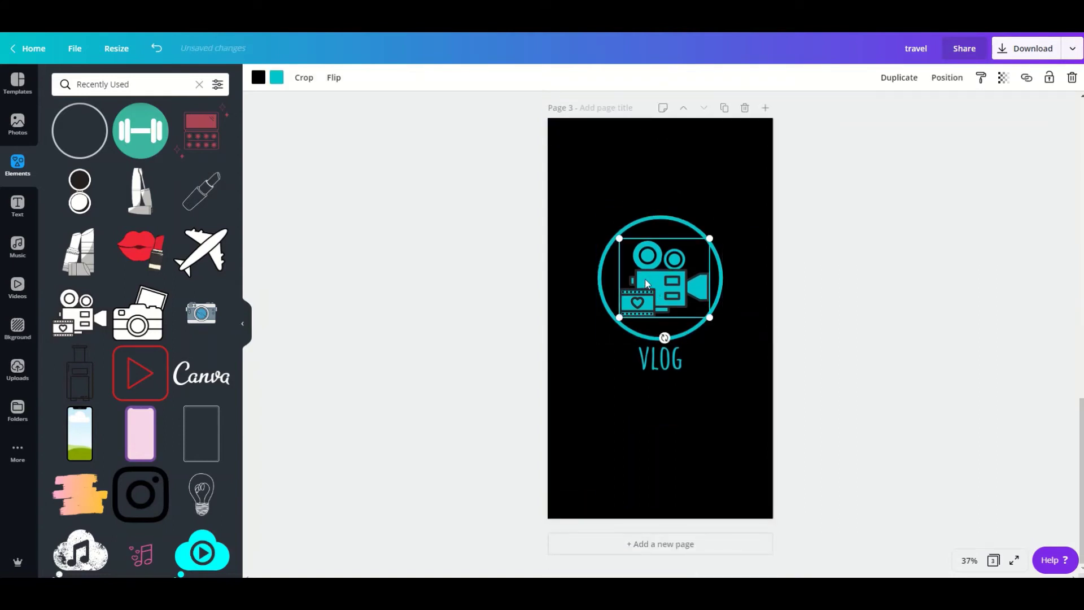
Step: Replace the camera with a teal lipstick icon centred in the circle
{"action": "key", "text": "Delete"}
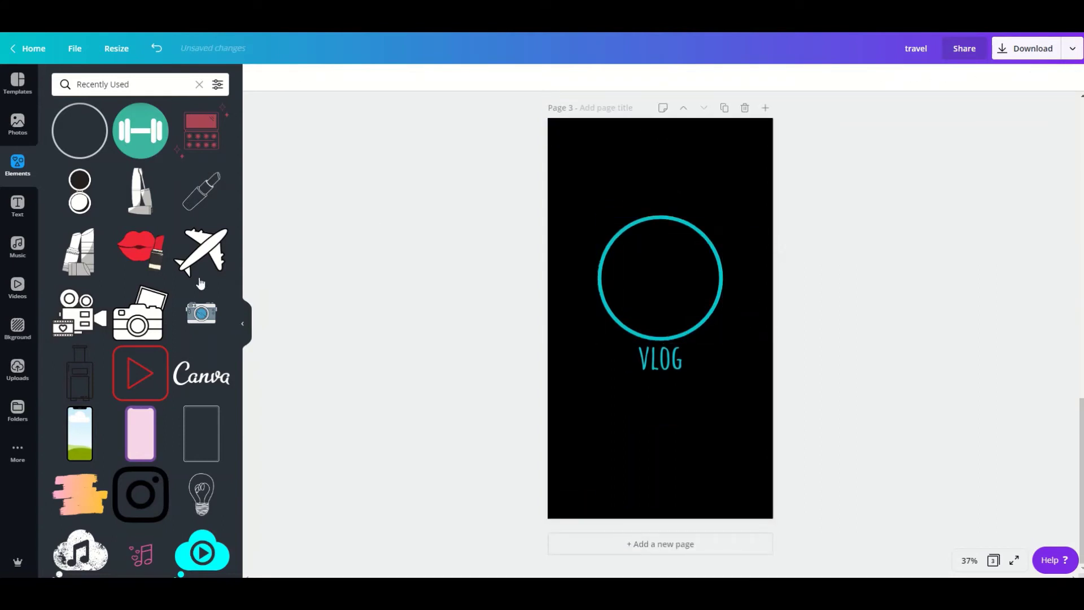
{"action": "left_click", "coordinate": [621, 270]}
{"action": "left_click_drag", "start_coordinate": [662, 304], "coordinate": [665, 259]}
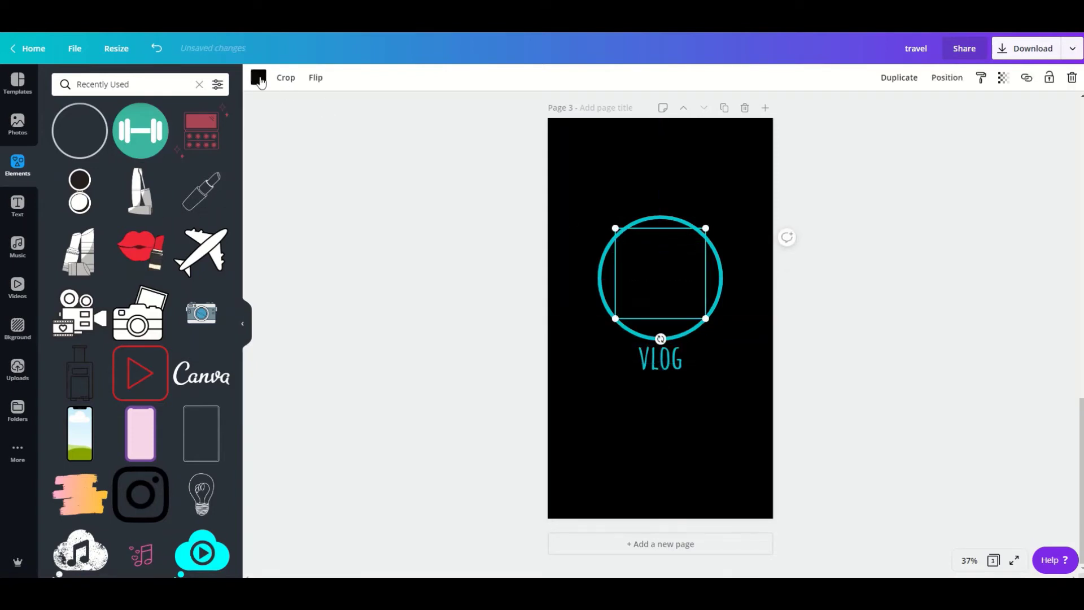
{"action": "left_click", "coordinate": [260, 82]}
{"action": "left_click", "coordinate": [95, 190]}
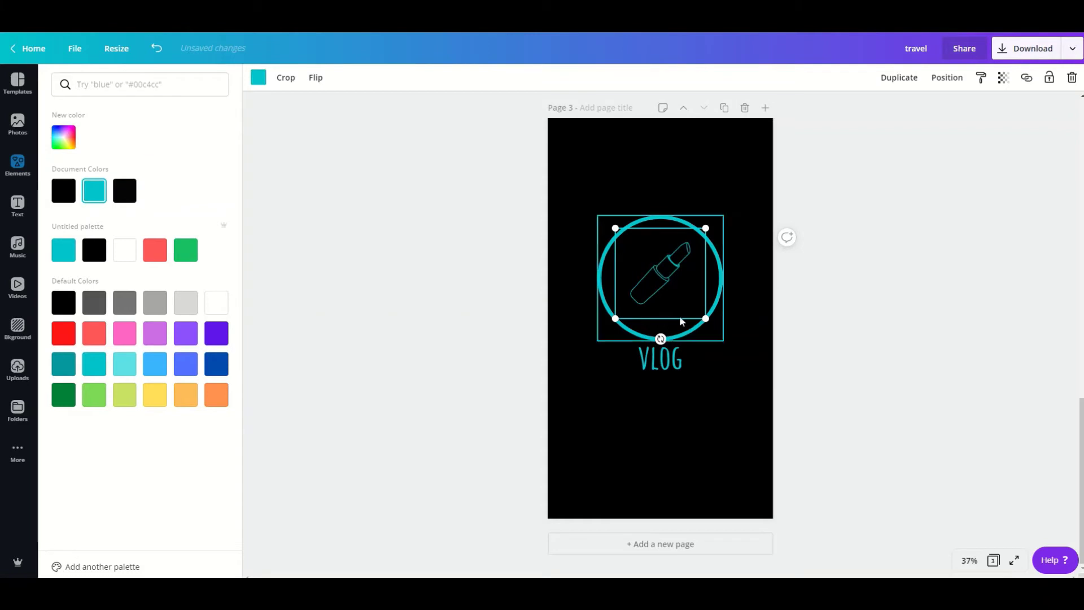
Step: Change the Page 3 label from 'VLOG' to 'MAKEUP'
{"action": "left_click", "coordinate": [669, 362]}
{"action": "left_click", "coordinate": [669, 361]}
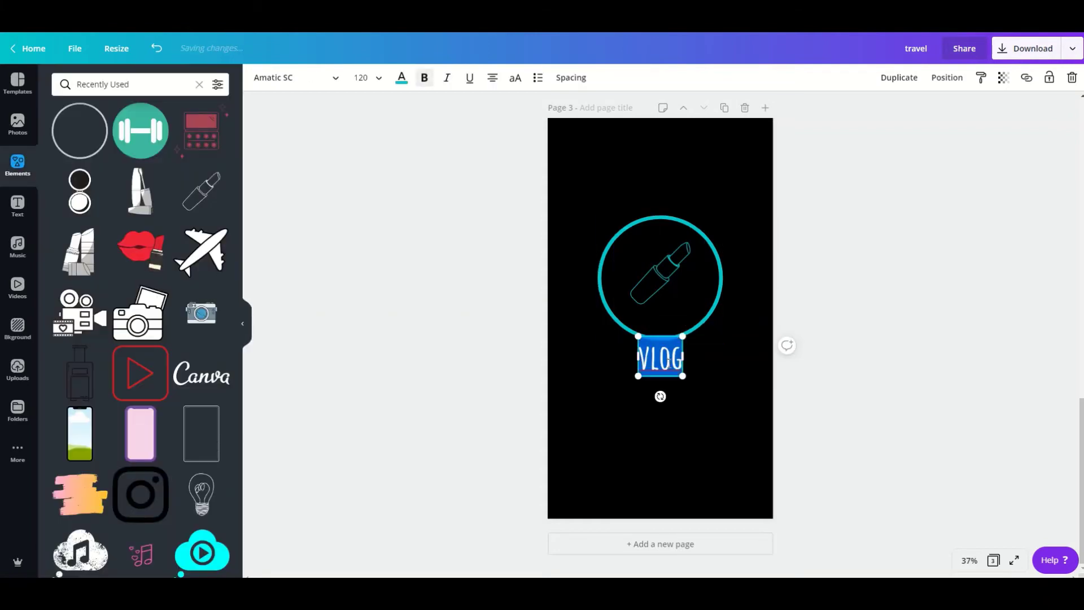
{"action": "type", "text": "MA"}
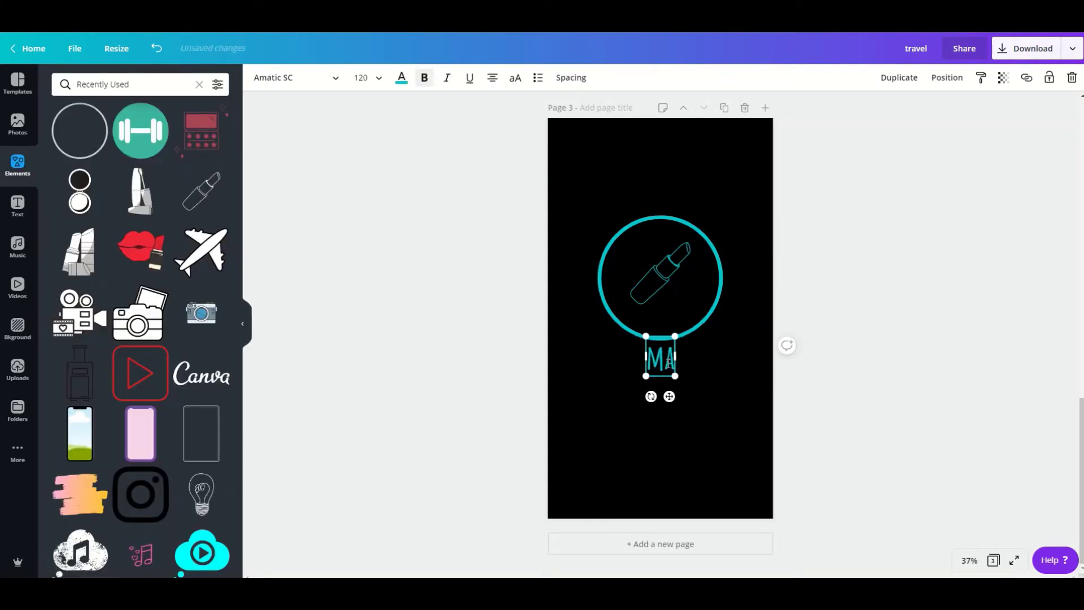
{"action": "type", "text": "KEUP"}
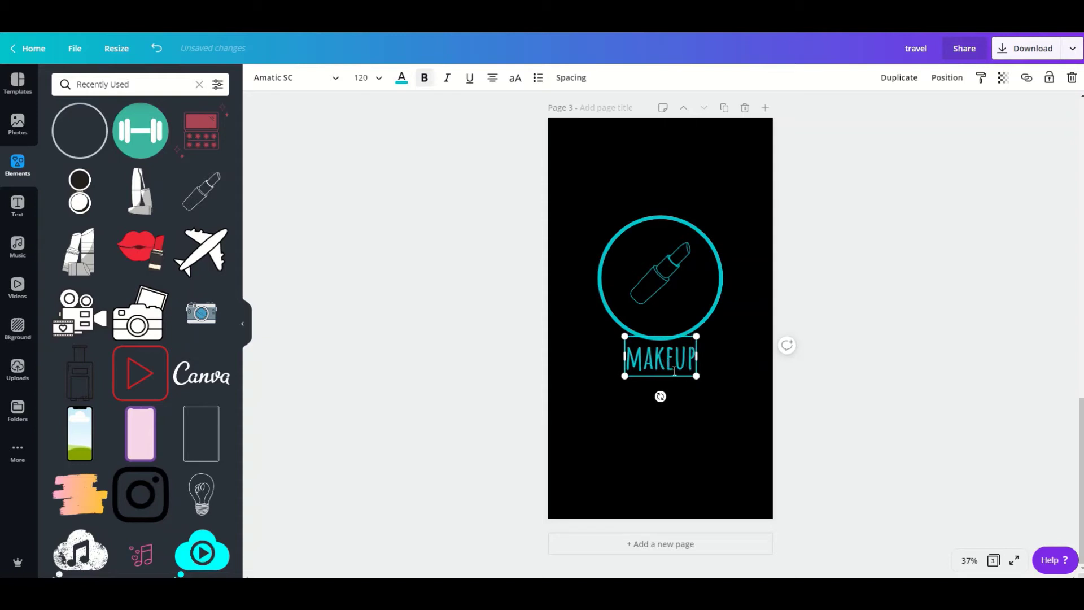
{"action": "left_click", "coordinate": [712, 185]}
{"action": "scroll", "coordinate": [733, 320], "scroll_direction": "up", "scroll_amount": 5}
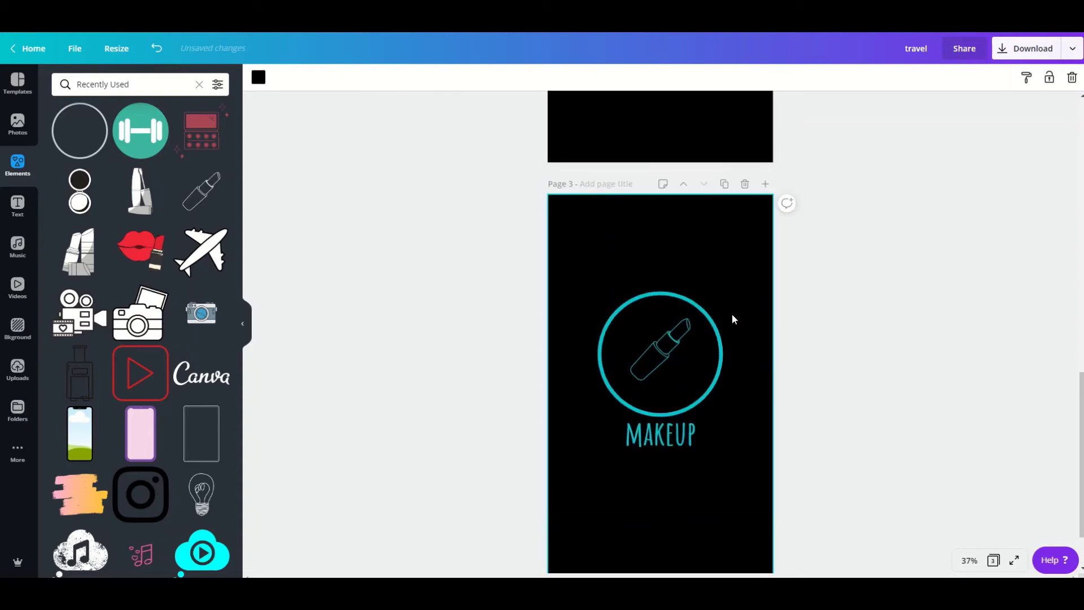
Step: Return to page 1 and bring up the download and sharing options
{"action": "scroll", "coordinate": [731, 313], "scroll_direction": "up", "scroll_amount": 8}
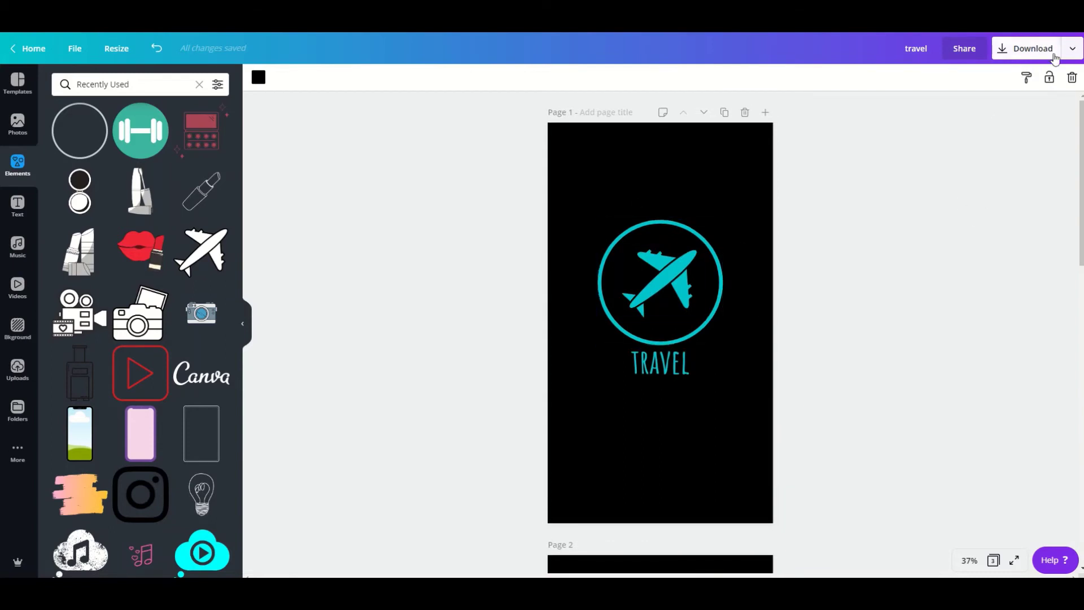
{"action": "left_click", "coordinate": [1072, 50]}
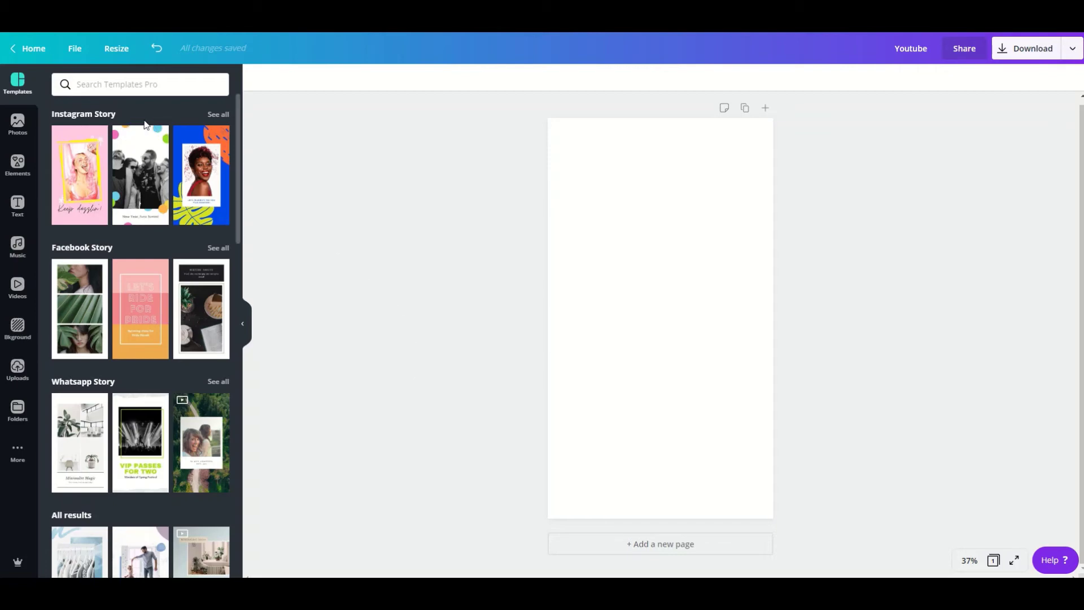
Step: Browse Instagram Story Highlight Cover templates and open the rainbow Pink Doodle set
{"action": "left_click", "coordinate": [228, 114]}
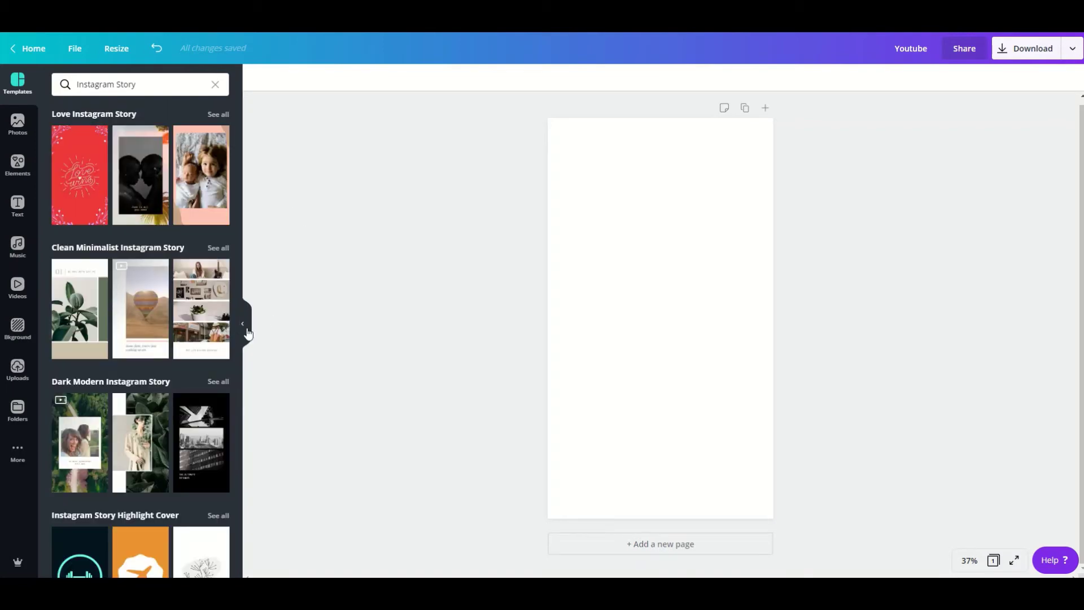
{"action": "scroll", "coordinate": [222, 341], "scroll_direction": "down", "scroll_amount": 2}
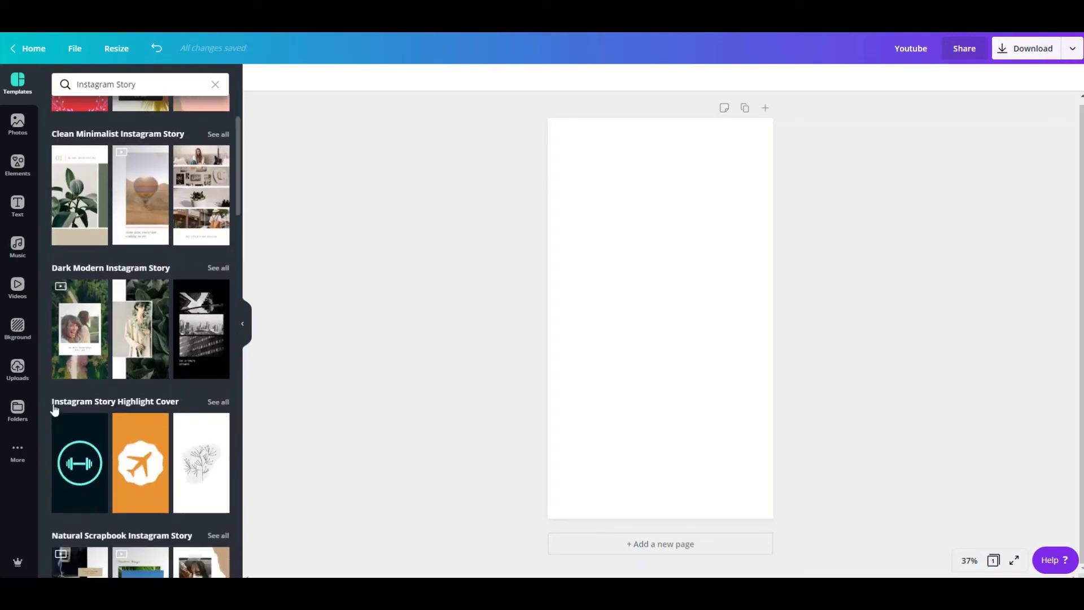
{"action": "left_click", "coordinate": [217, 403]}
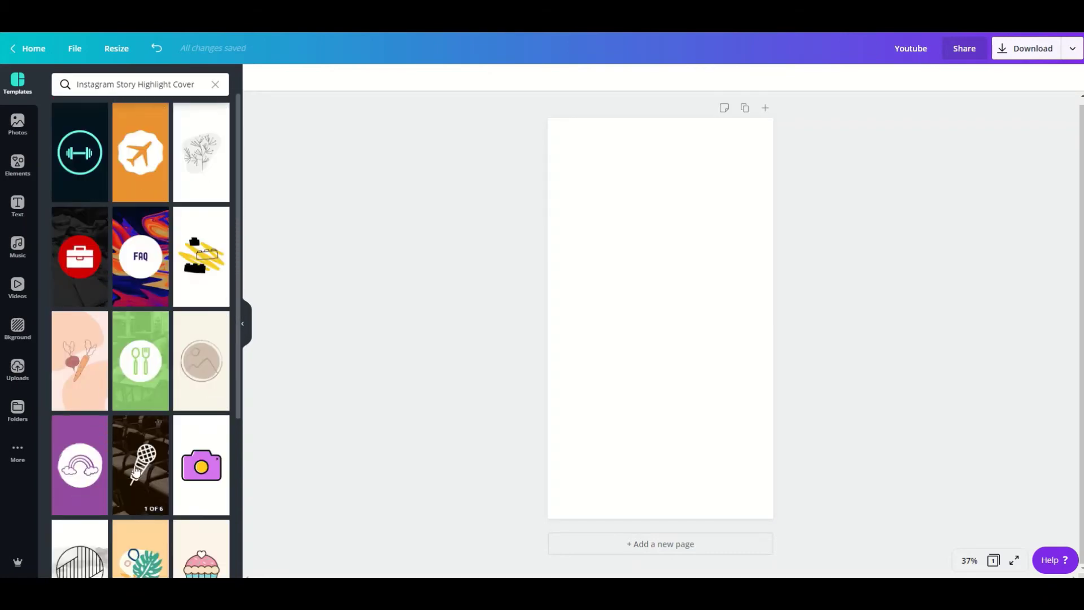
{"action": "mouse_move", "coordinate": [198, 488]}
{"action": "scroll", "coordinate": [194, 482], "scroll_direction": "down", "scroll_amount": 2}
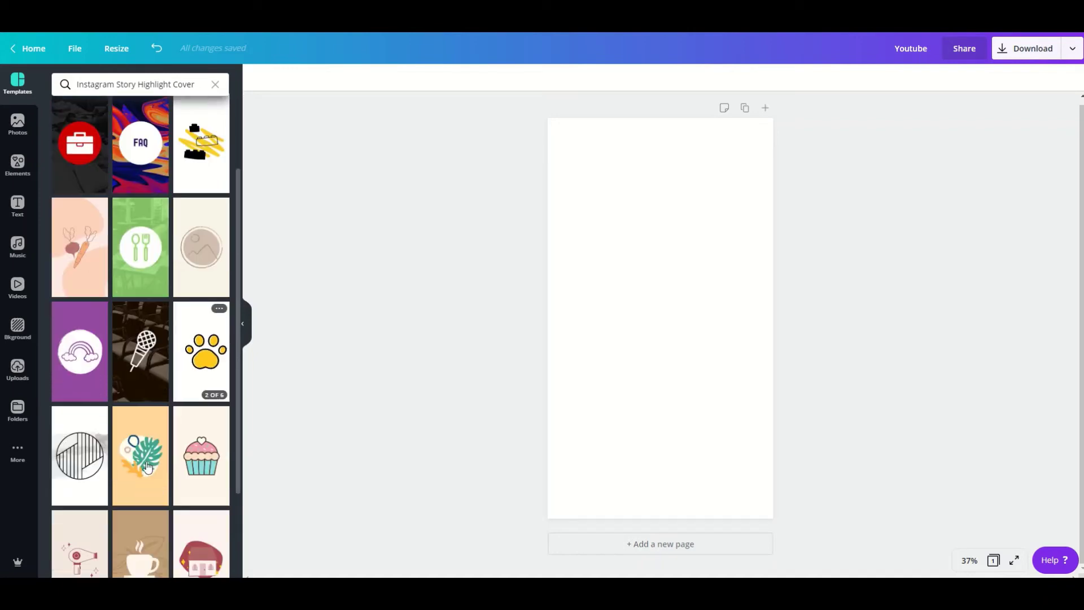
{"action": "left_click", "coordinate": [84, 357]}
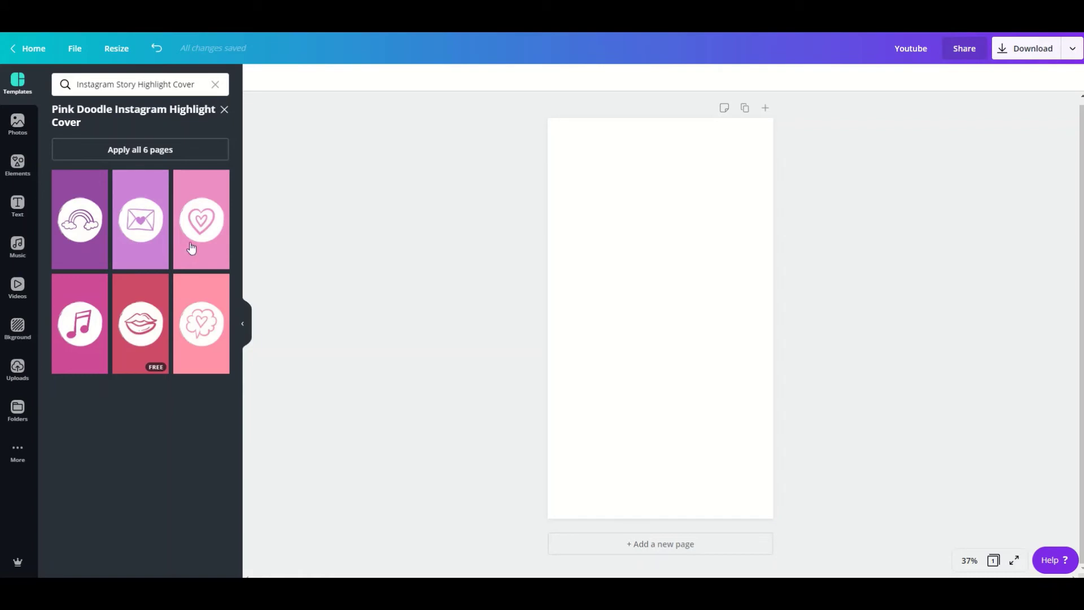
Step: Apply all six Pink Doodle pages, then inspect page 2's envelope and page 1's purple background
{"action": "left_click", "coordinate": [165, 150]}
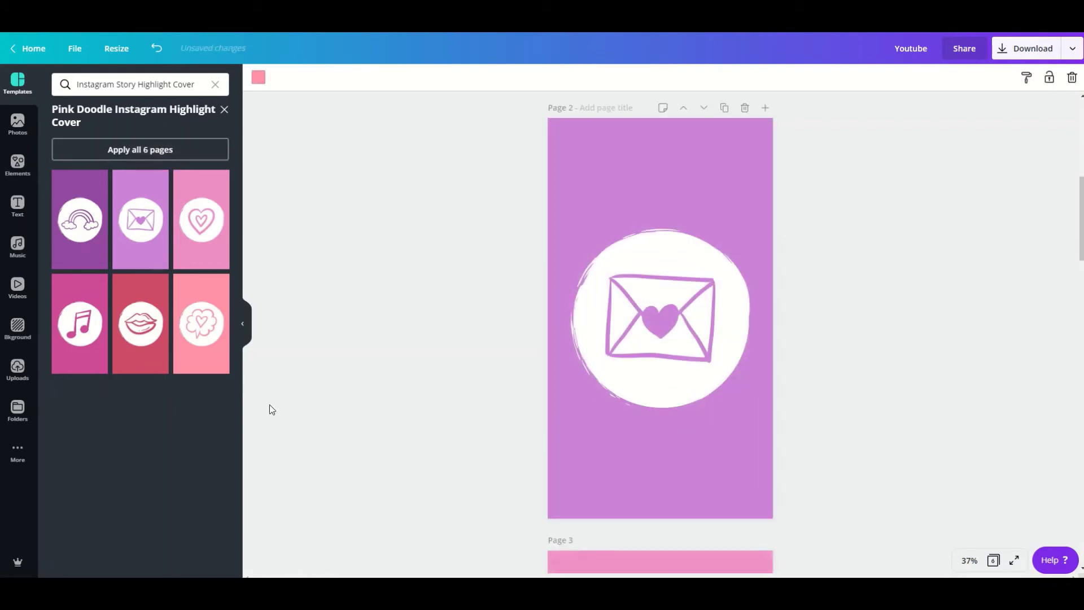
{"action": "left_click", "coordinate": [689, 166]}
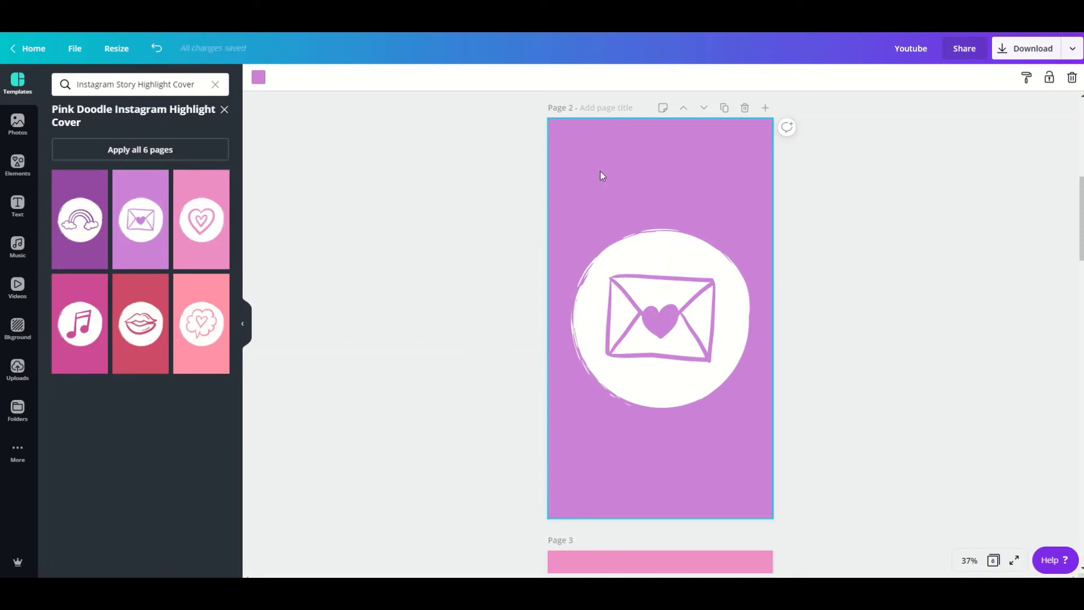
{"action": "left_click", "coordinate": [671, 292]}
{"action": "scroll", "coordinate": [689, 318], "scroll_direction": "down", "scroll_amount": 1}
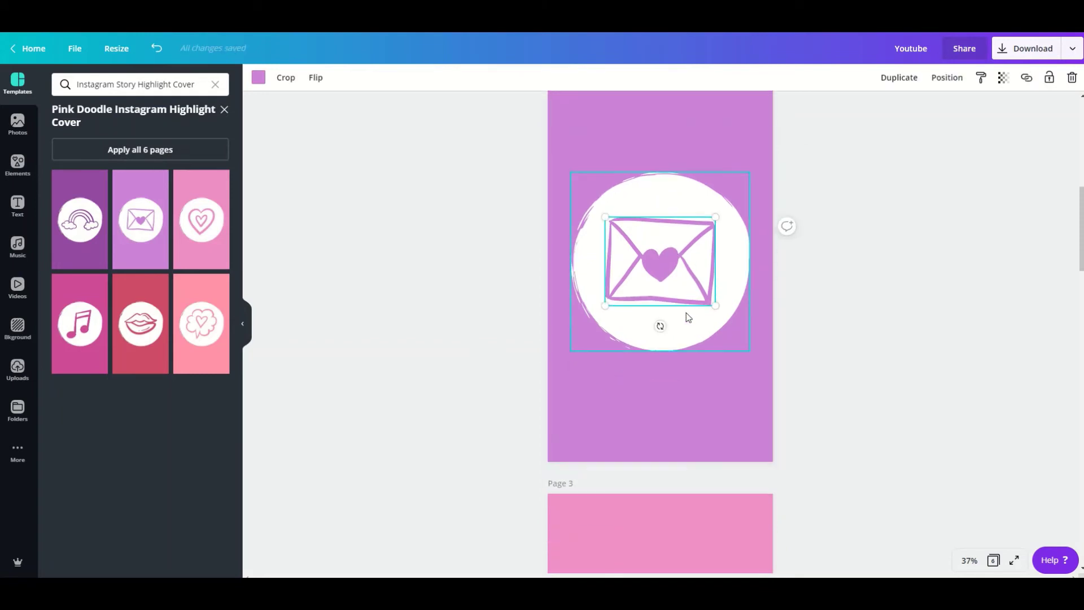
{"action": "scroll", "coordinate": [673, 278], "scroll_direction": "up", "scroll_amount": 9}
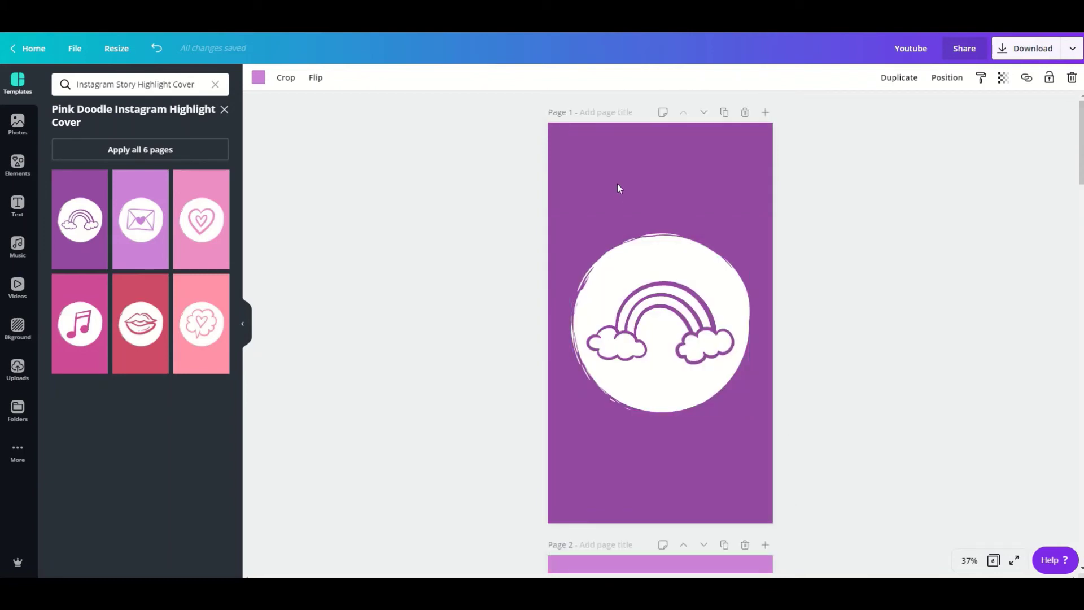
{"action": "left_click", "coordinate": [676, 171]}
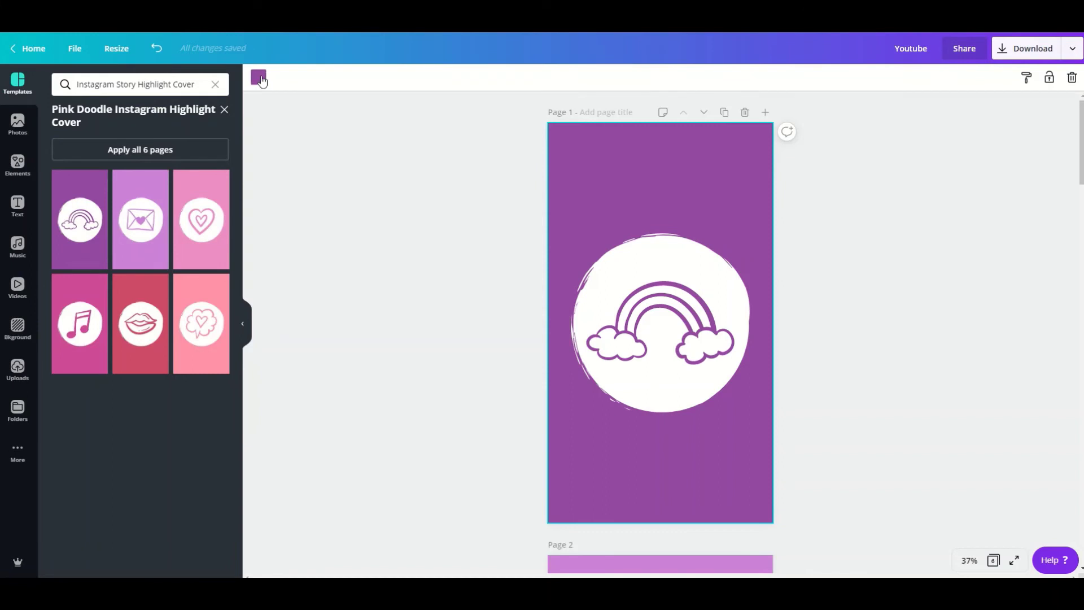
Step: Make page 1's background black and recolour its rainbow graphic teal
{"action": "left_click", "coordinate": [258, 78]}
{"action": "left_click", "coordinate": [93, 280]}
{"action": "left_click", "coordinate": [605, 364]}
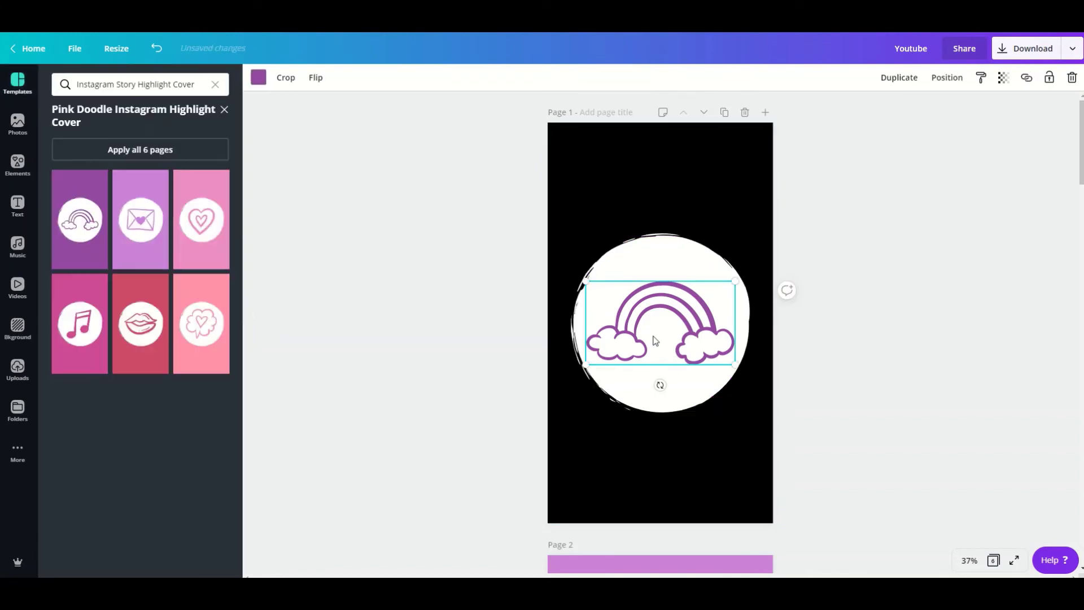
{"action": "left_click", "coordinate": [258, 78]}
{"action": "left_click", "coordinate": [63, 281]}
{"action": "left_click", "coordinate": [641, 433]}
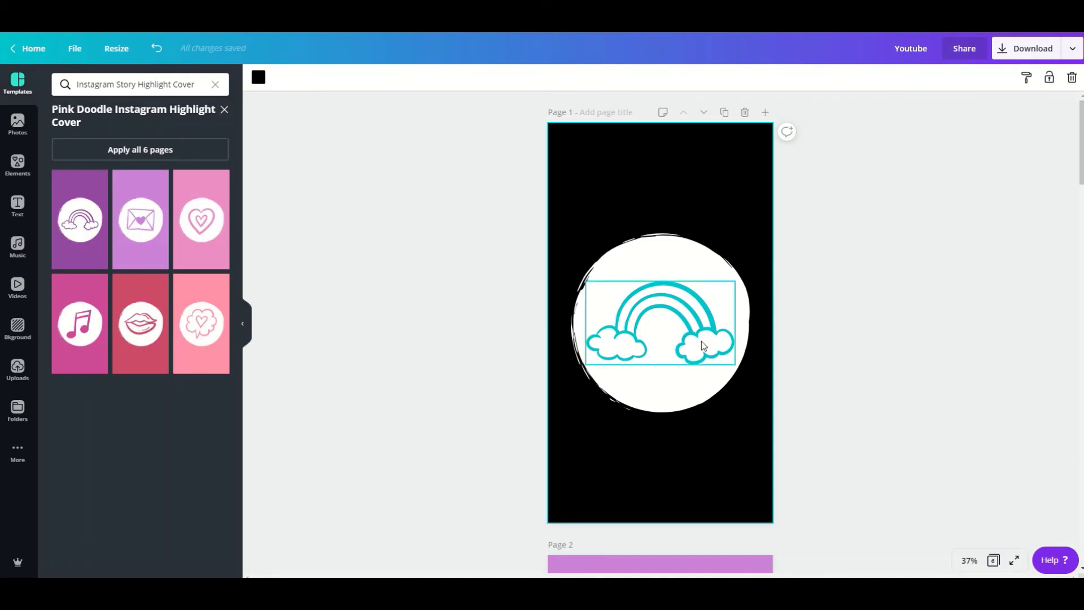
Step: Move past page 2's envelope to select page 3's heart icon and open Elements
{"action": "scroll", "coordinate": [702, 341], "scroll_direction": "down", "scroll_amount": 5}
{"action": "left_click", "coordinate": [665, 317]}
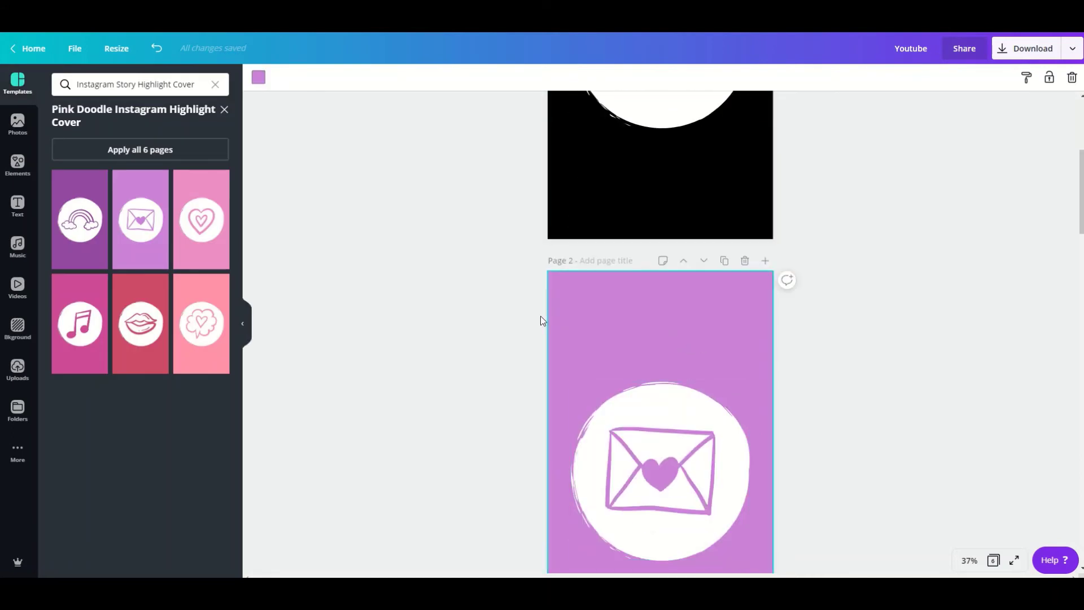
{"action": "scroll", "coordinate": [595, 319], "scroll_direction": "down", "scroll_amount": 1}
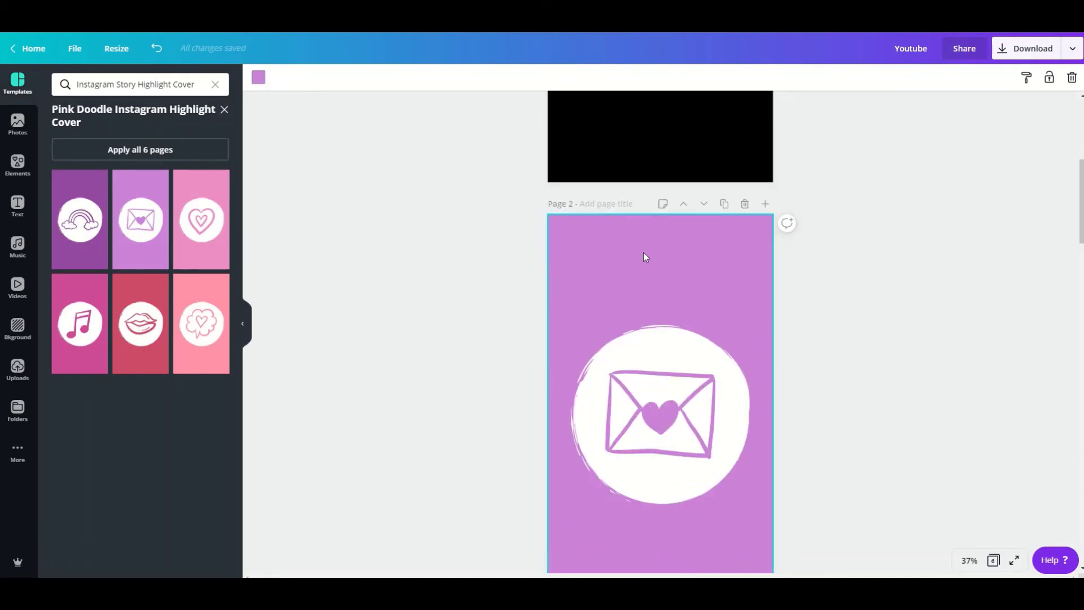
{"action": "left_click", "coordinate": [683, 375]}
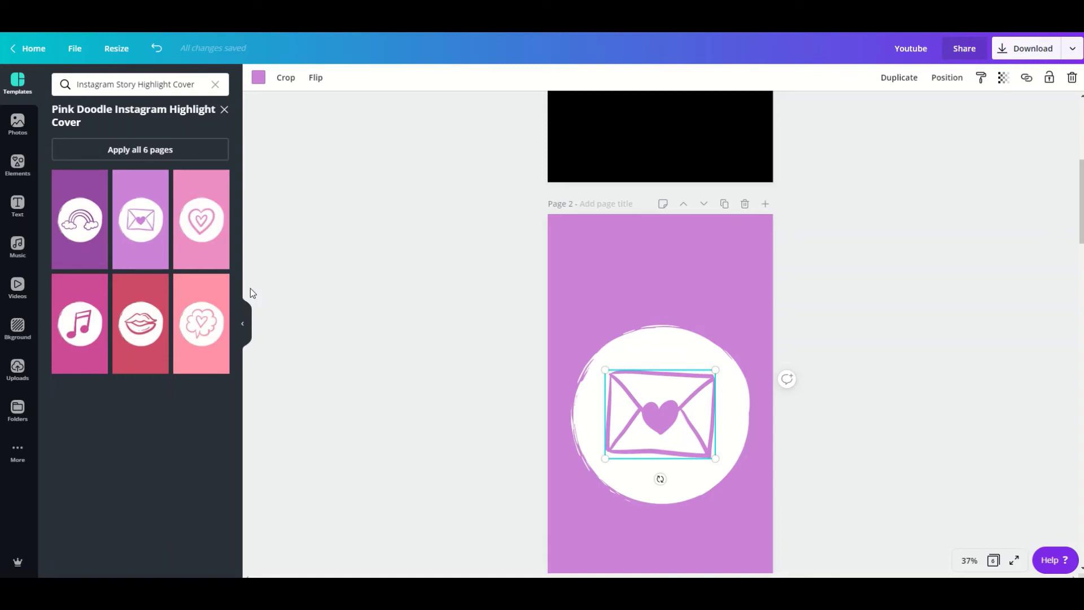
{"action": "scroll", "coordinate": [916, 357], "scroll_direction": "down", "scroll_amount": 10}
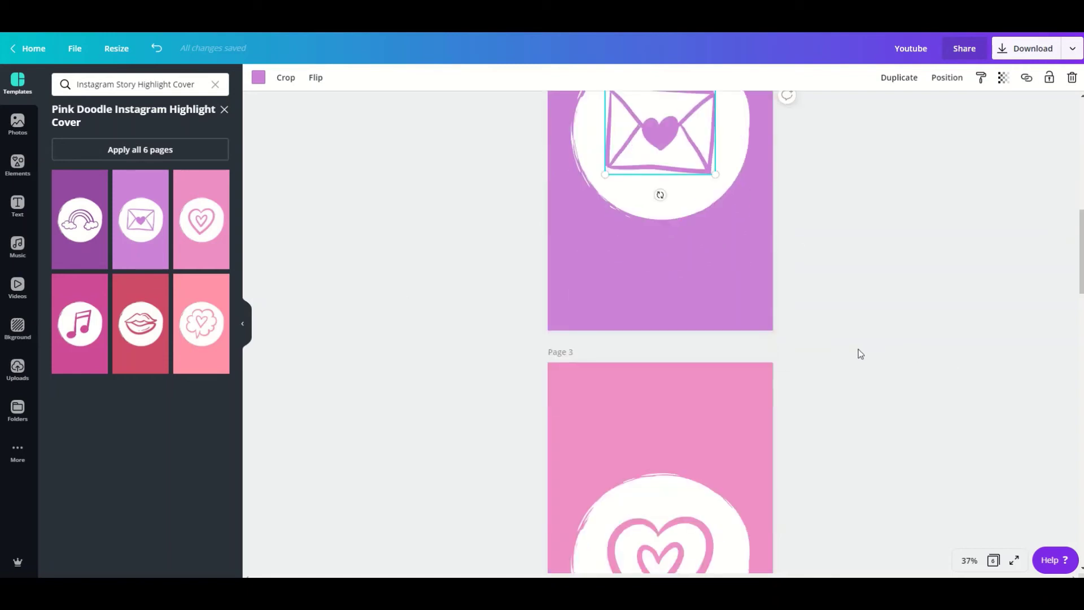
{"action": "scroll", "coordinate": [712, 386], "scroll_direction": "down", "scroll_amount": 3}
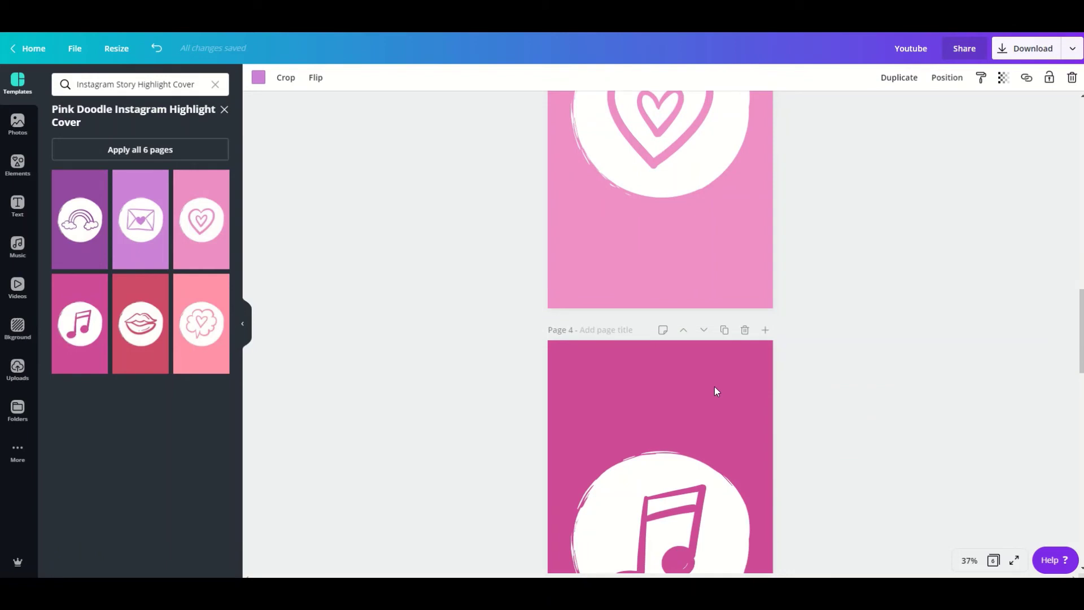
{"action": "scroll", "coordinate": [682, 333], "scroll_direction": "up", "scroll_amount": 3}
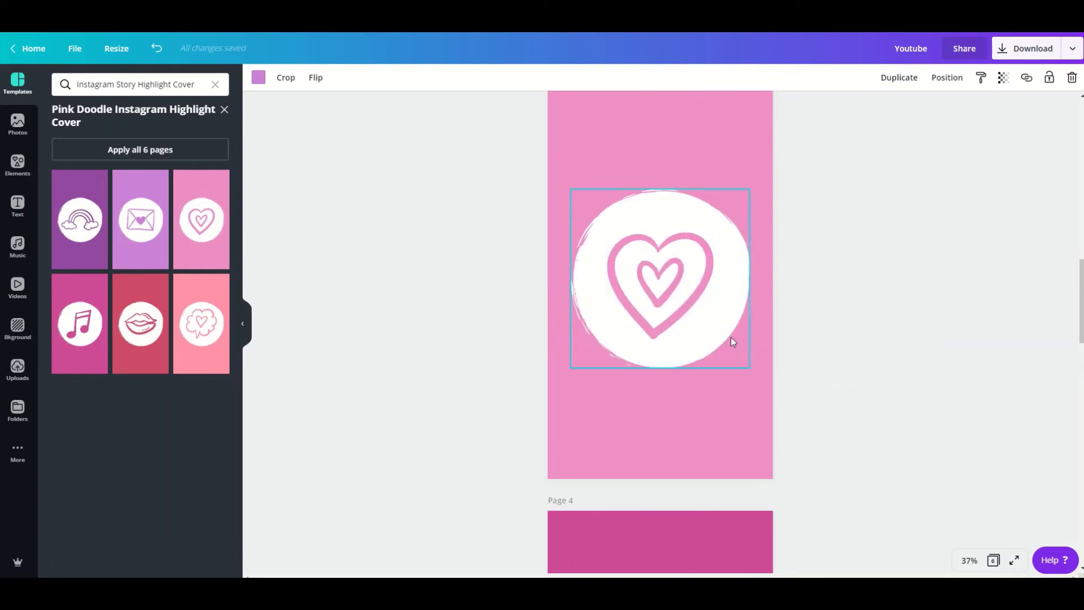
{"action": "left_click", "coordinate": [683, 296]}
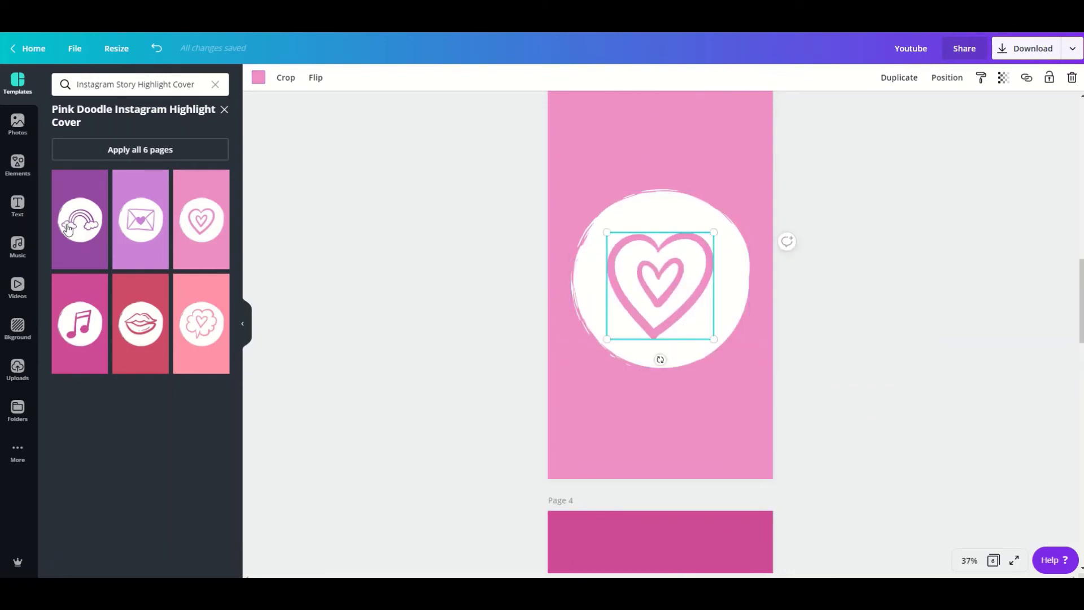
{"action": "left_click", "coordinate": [17, 165]}
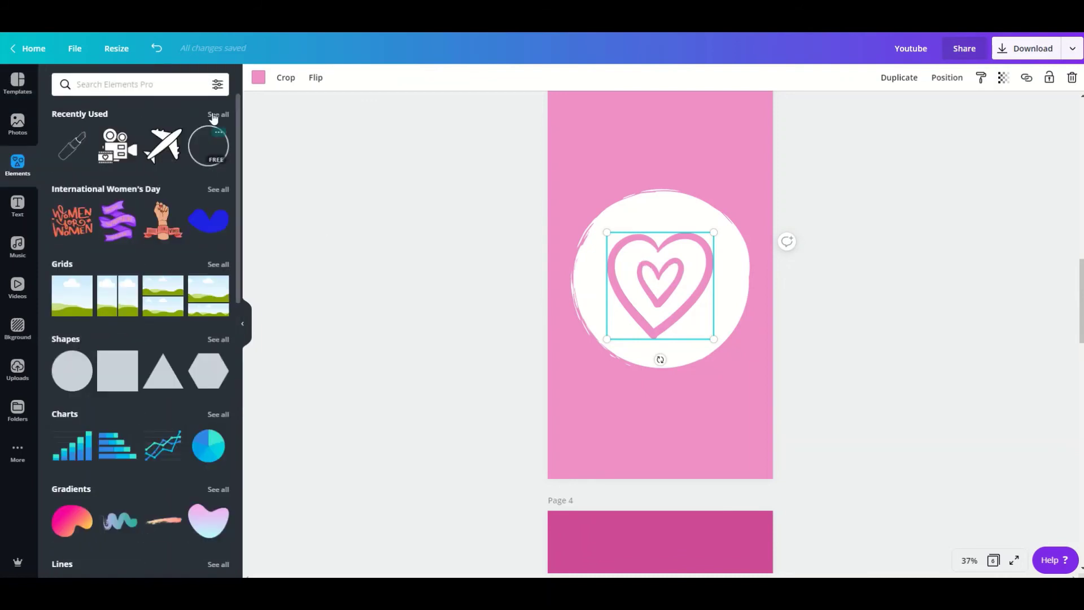
Step: Replace page 3's heart with a recently used lightbulb, enlarge it and colour it magenta
{"action": "left_click", "coordinate": [218, 115]}
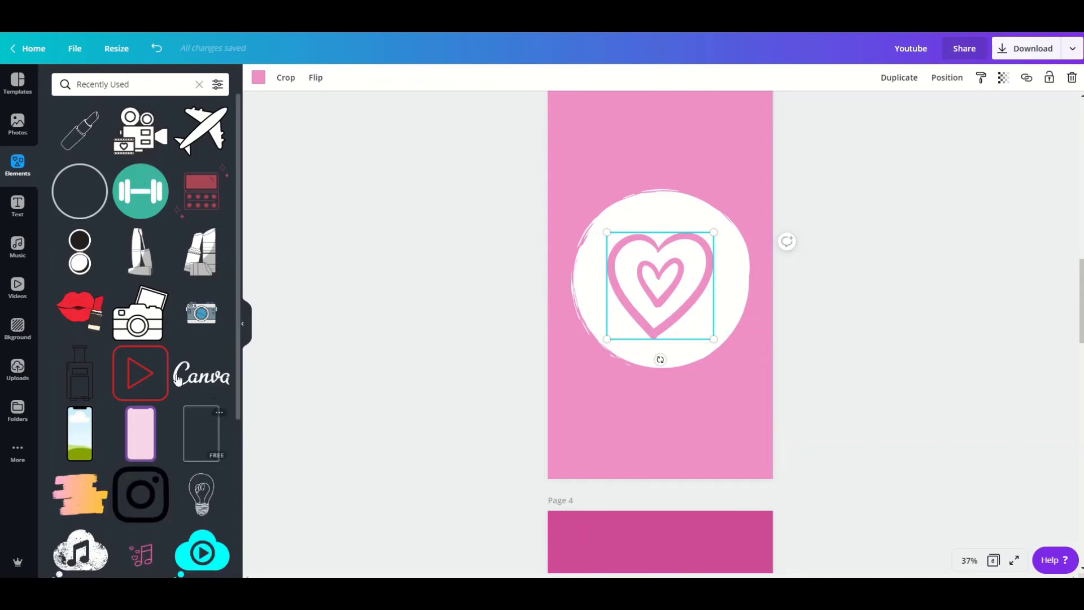
{"action": "left_click_drag", "start_coordinate": [209, 503], "coordinate": [704, 297]}
{"action": "left_click", "coordinate": [699, 299]}
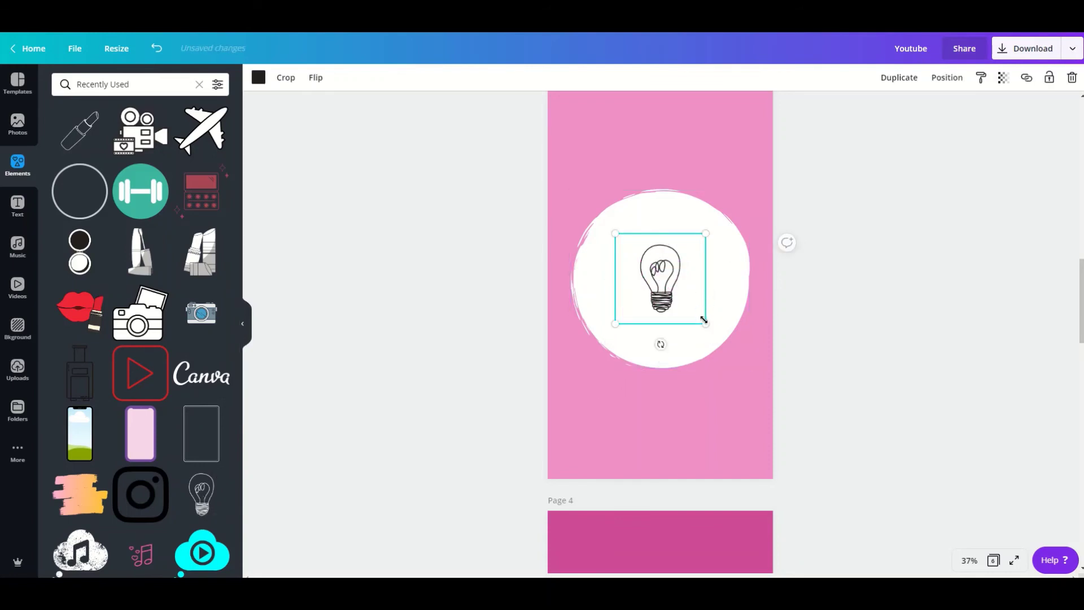
{"action": "left_click_drag", "start_coordinate": [710, 342], "coordinate": [717, 348]}
{"action": "left_click_drag", "start_coordinate": [681, 288], "coordinate": [677, 285]}
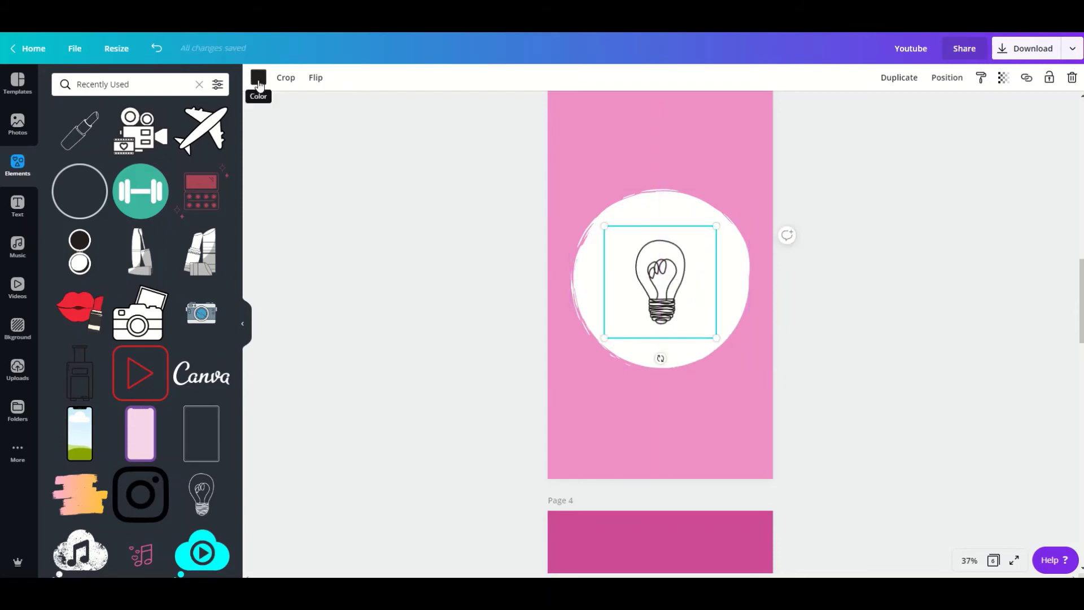
{"action": "left_click", "coordinate": [259, 78]}
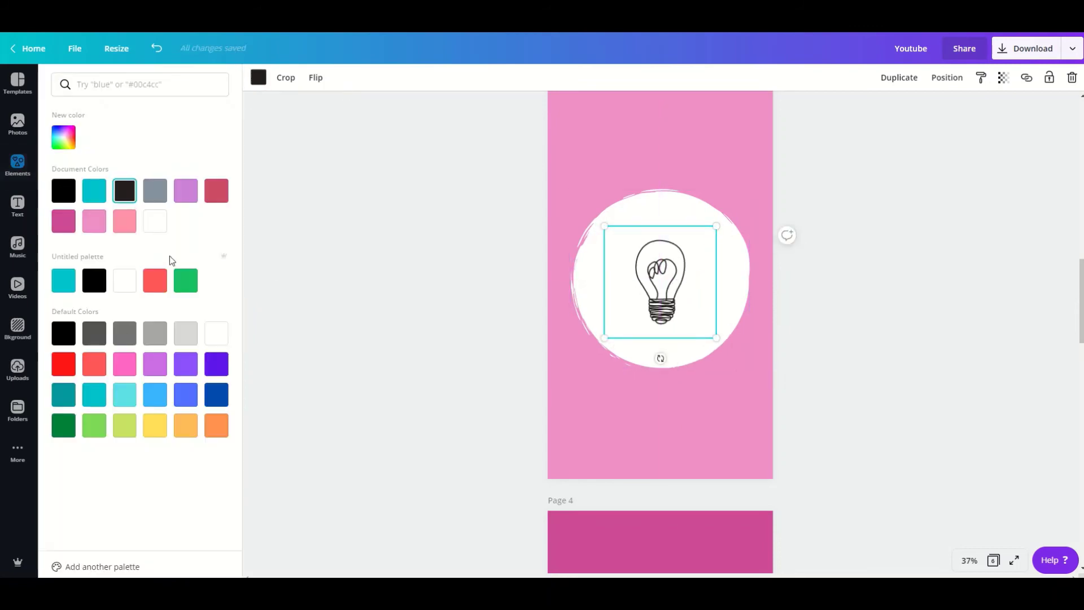
{"action": "left_click", "coordinate": [64, 221]}
Step: Shrink the white circle and centre it and the lightbulb on page 3
{"action": "left_click", "coordinate": [791, 412]}
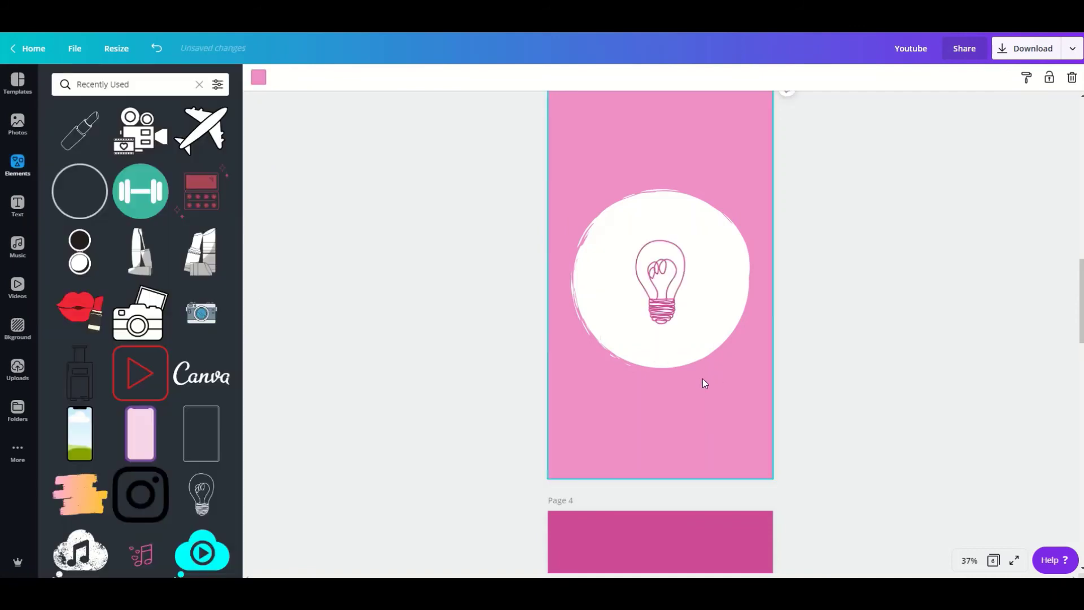
{"action": "left_click", "coordinate": [693, 344]}
{"action": "left_click_drag", "start_coordinate": [750, 365], "coordinate": [717, 334]}
{"action": "left_click_drag", "start_coordinate": [658, 299], "coordinate": [641, 279]}
{"action": "left_click", "coordinate": [666, 326]}
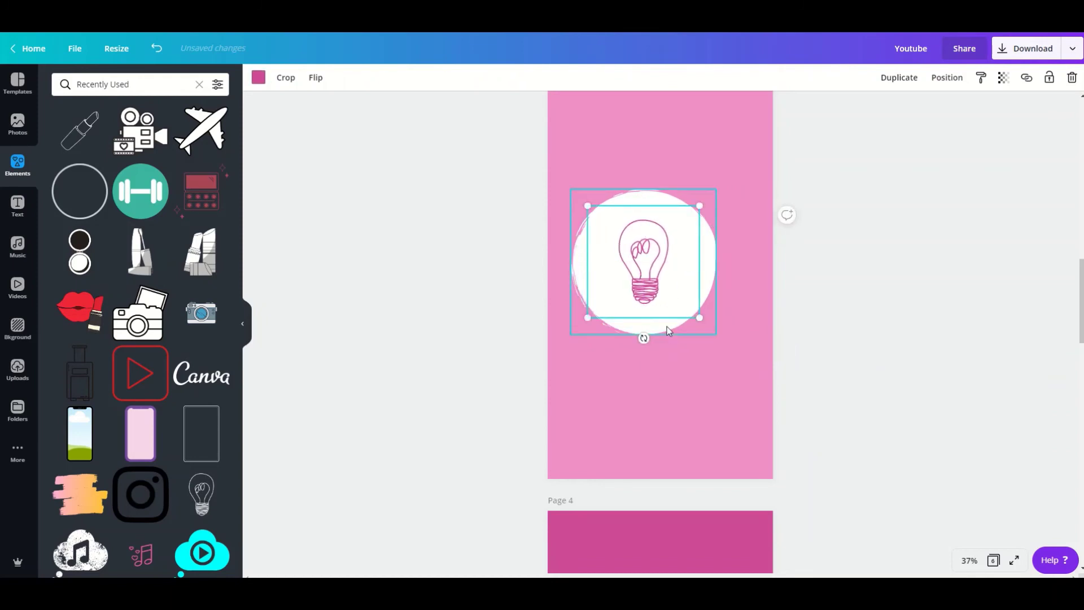
{"action": "left_click_drag", "start_coordinate": [717, 333], "coordinate": [704, 319]}
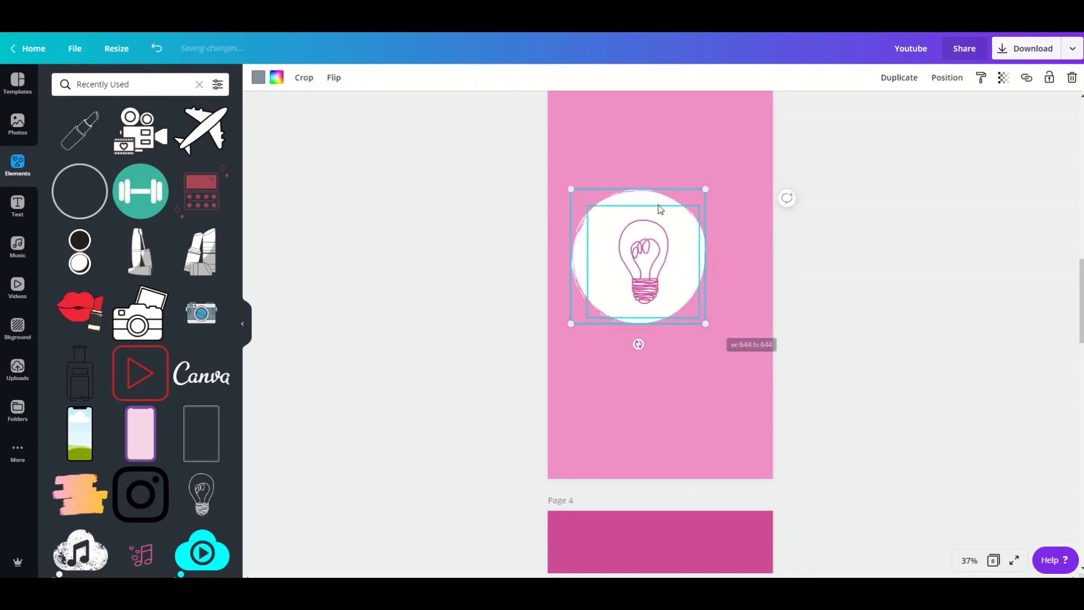
{"action": "left_click_drag", "start_coordinate": [643, 201], "coordinate": [665, 201]}
{"action": "left_click_drag", "start_coordinate": [646, 260], "coordinate": [659, 262]}
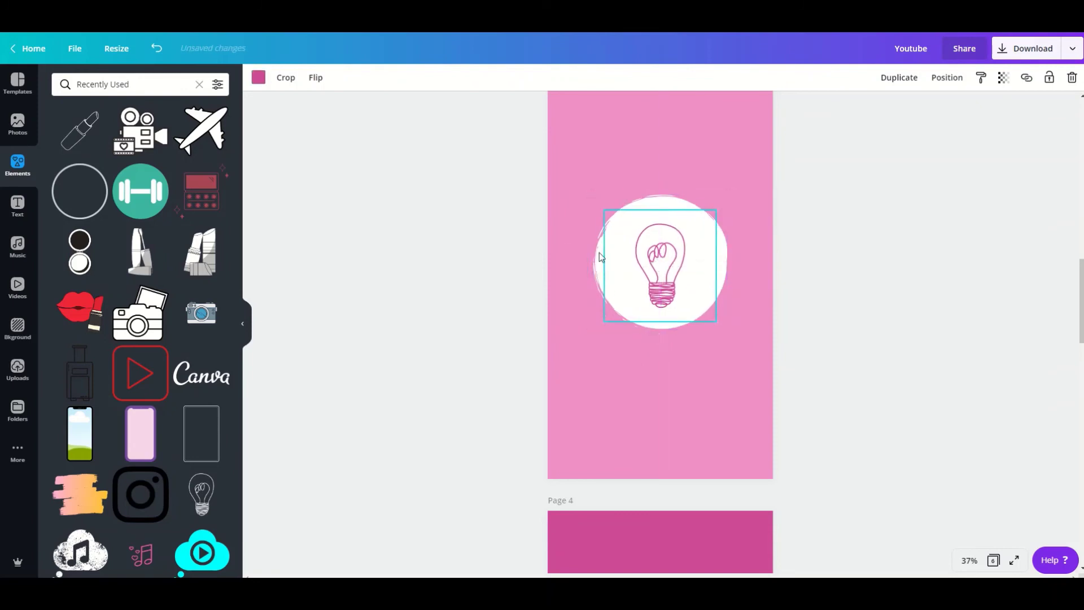
{"action": "left_click", "coordinate": [628, 125]}
Step: Add an enlarged teal 'DOODLES' heading beneath the white circle on page 3
{"action": "left_click", "coordinate": [23, 212]}
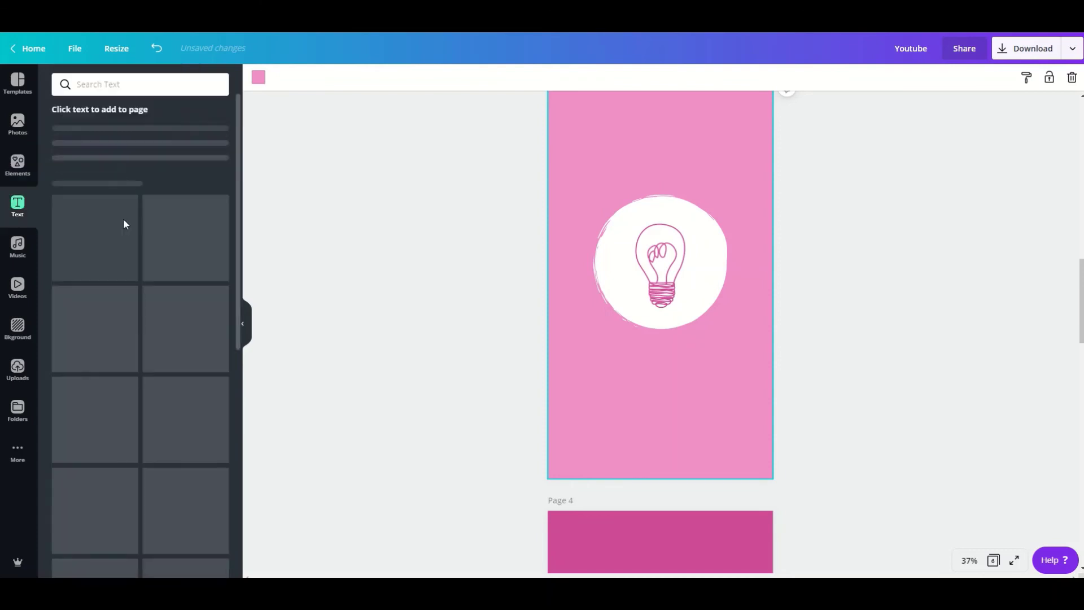
{"action": "left_click", "coordinate": [89, 137]}
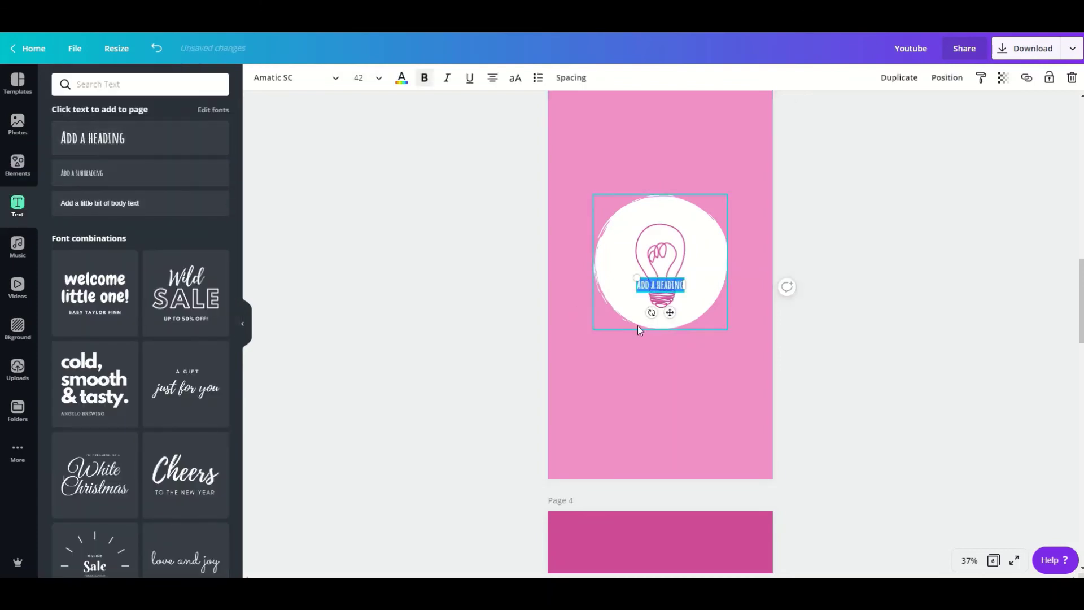
{"action": "type", "text": "DOODLES"}
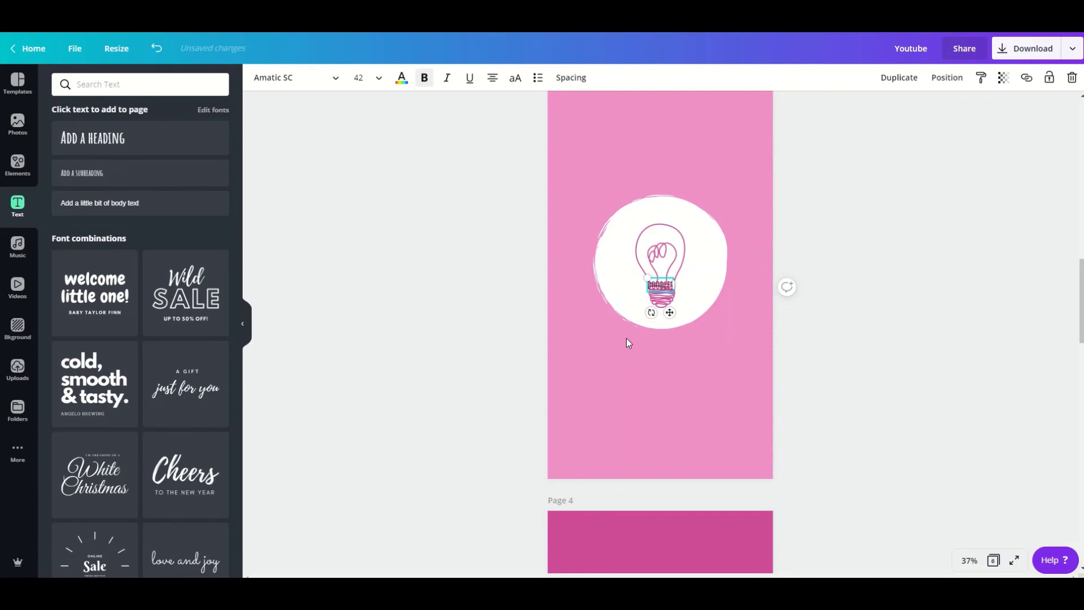
{"action": "mouse_move", "coordinate": [646, 279]}
{"action": "left_mouse_down"}
{"action": "mouse_move", "coordinate": [620, 263]}
{"action": "mouse_move", "coordinate": [670, 320]}
{"action": "mouse_move", "coordinate": [655, 336]}
{"action": "left_mouse_up"}
{"action": "left_click", "coordinate": [401, 78]}
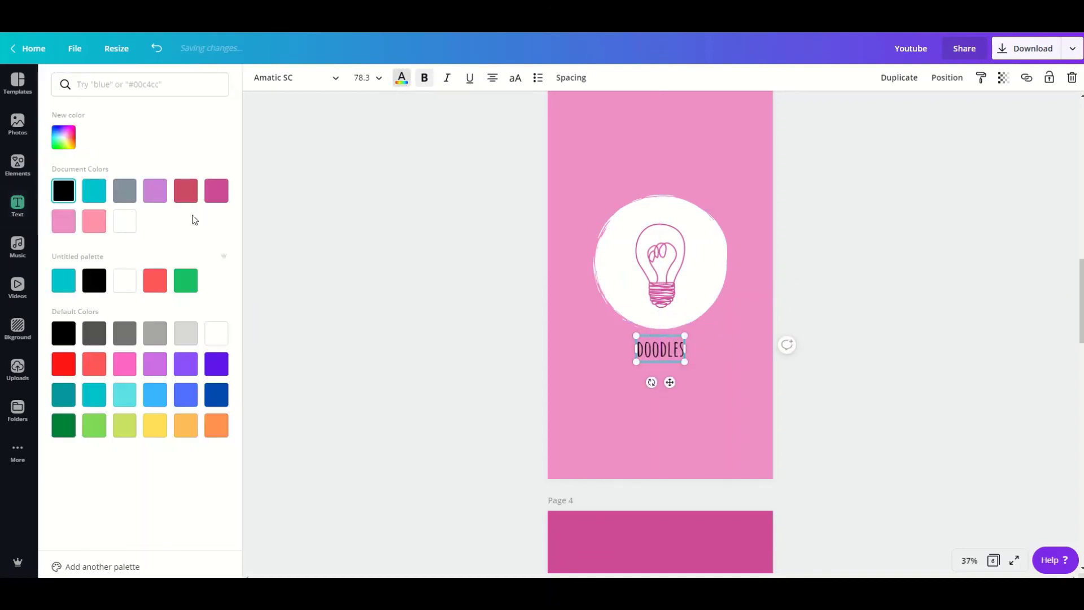
{"action": "left_click", "coordinate": [185, 193]}
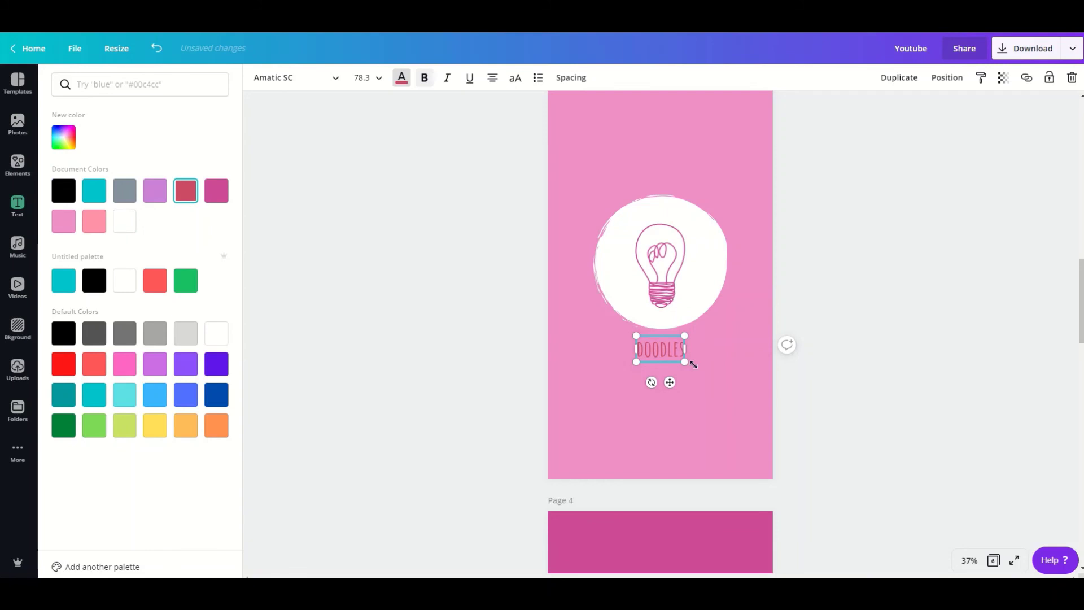
{"action": "left_click", "coordinate": [712, 357]}
{"action": "left_click", "coordinate": [681, 358]}
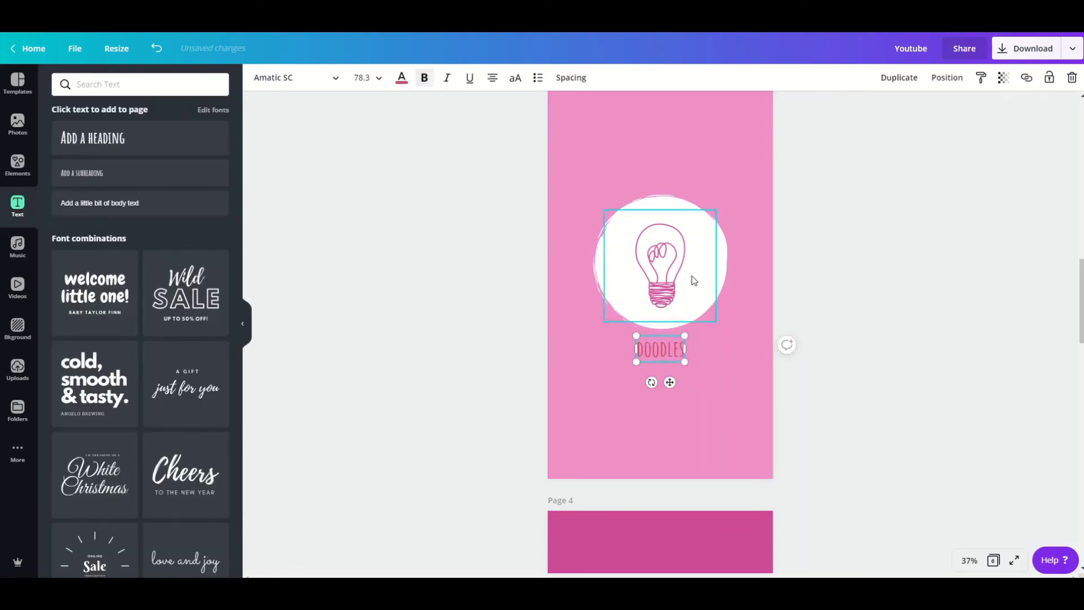
{"action": "left_click", "coordinate": [402, 78]}
{"action": "left_click", "coordinate": [94, 191]}
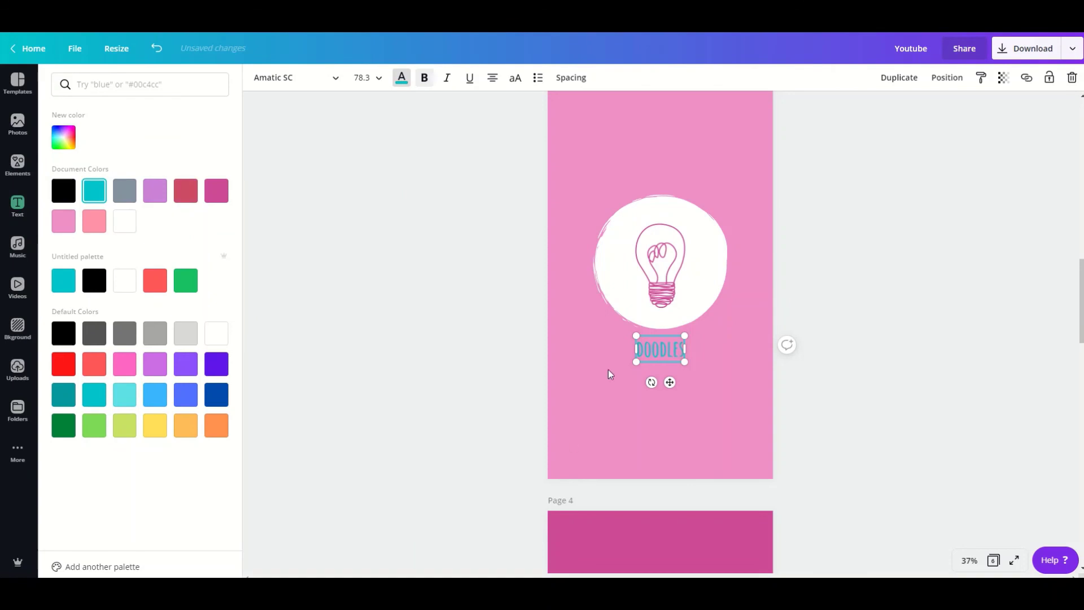
Step: Colour the lightbulb teal and set page 3's background to black
{"action": "left_click", "coordinate": [660, 287]}
{"action": "left_click", "coordinate": [258, 78]}
{"action": "left_click", "coordinate": [100, 198]}
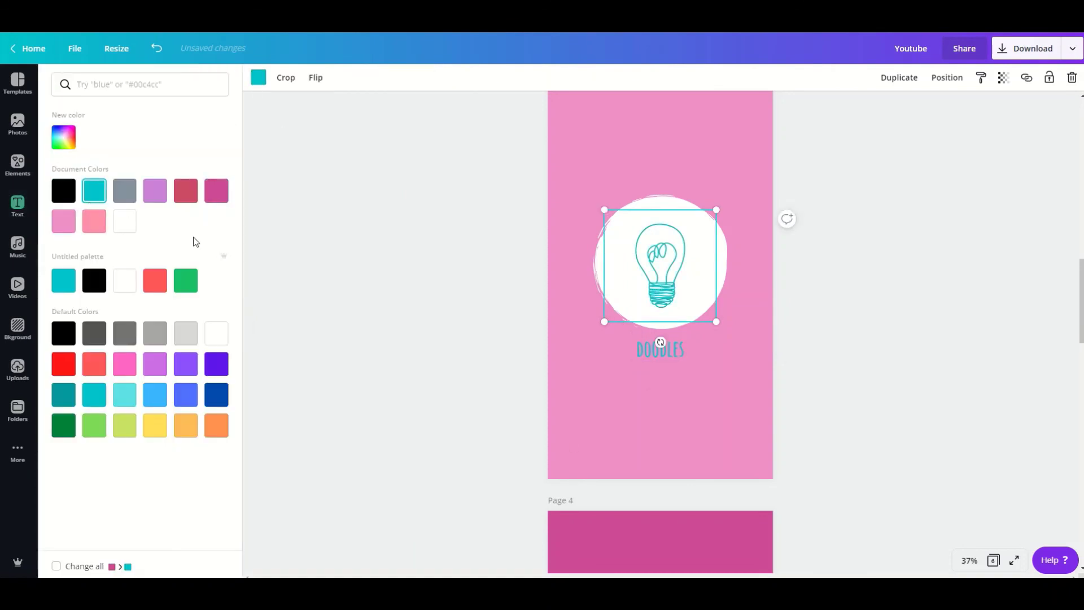
{"action": "left_click", "coordinate": [678, 440]}
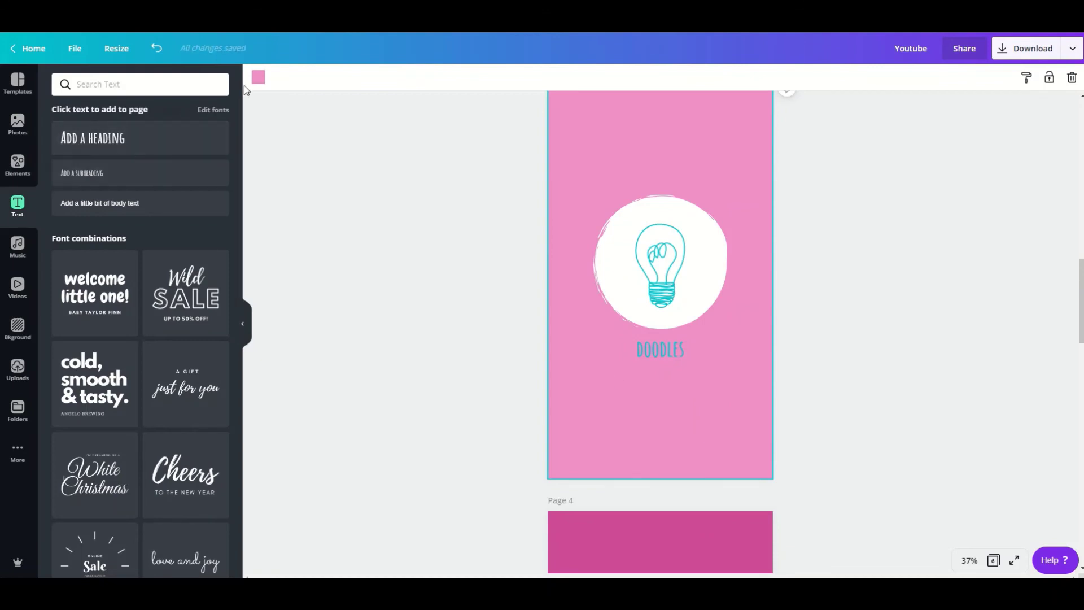
{"action": "left_click", "coordinate": [258, 77]}
{"action": "left_click", "coordinate": [68, 190]}
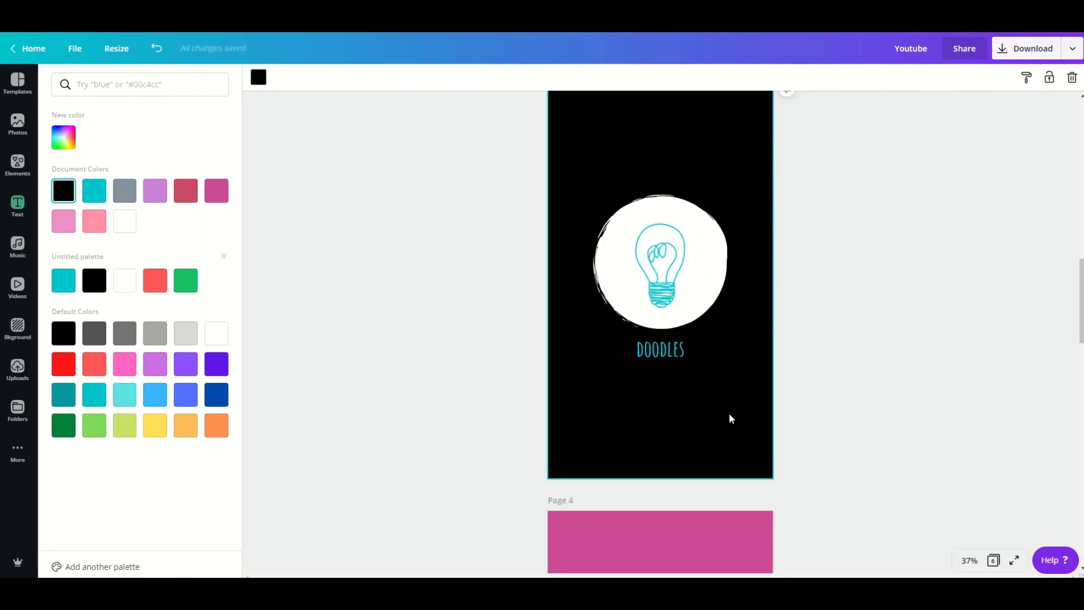
Step: Scroll through the pages to review the black DOODLES cover and the pink music-note page 4
{"action": "scroll", "coordinate": [739, 405], "scroll_direction": "down", "scroll_amount": 5}
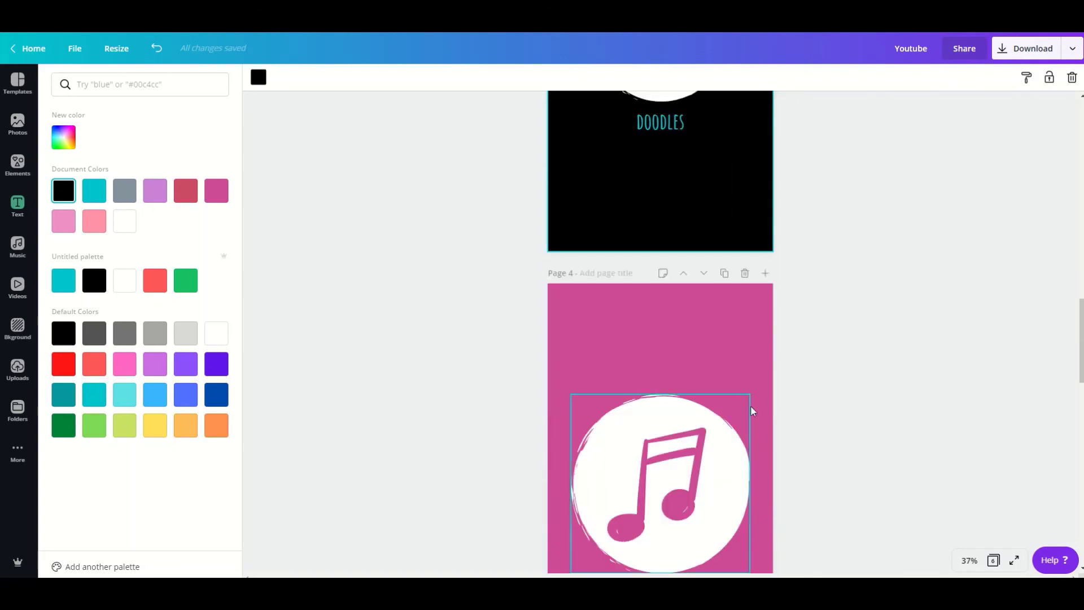
{"action": "scroll", "coordinate": [773, 390], "scroll_direction": "down", "scroll_amount": 3}
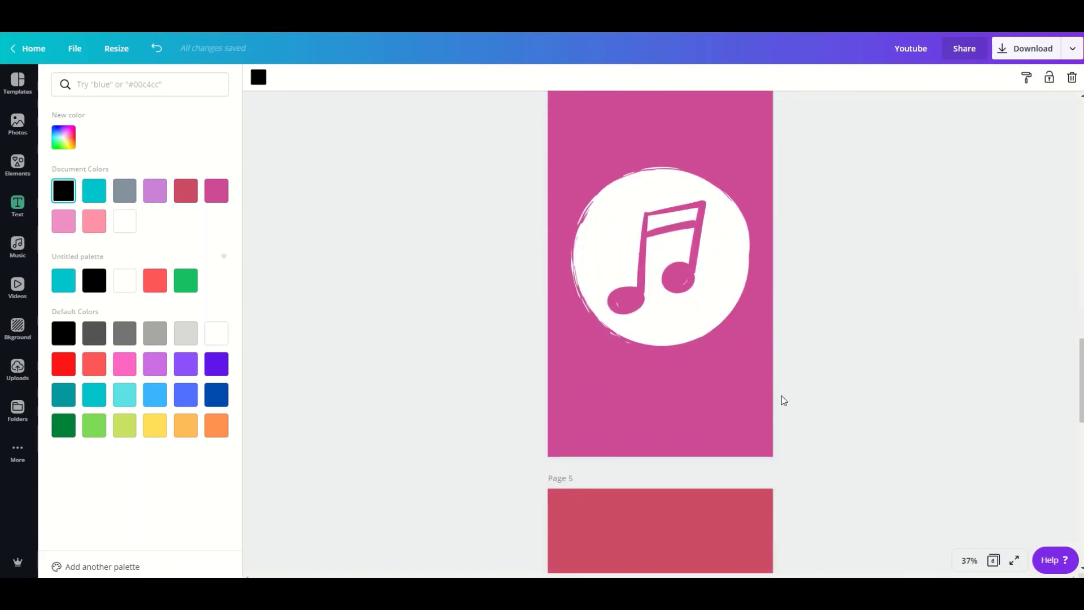
{"action": "scroll", "coordinate": [780, 395], "scroll_direction": "down", "scroll_amount": 5}
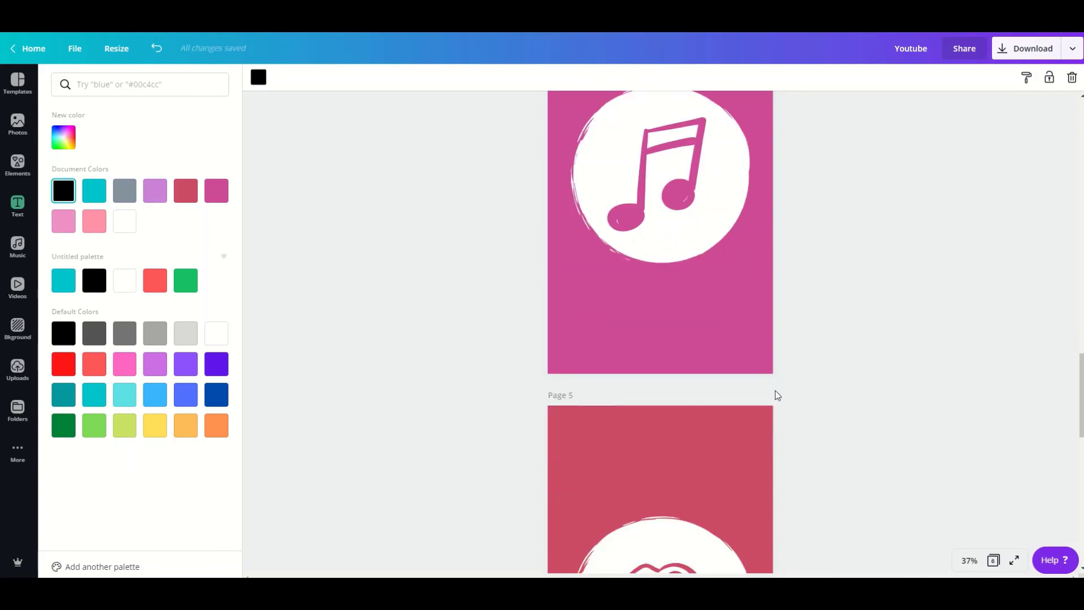
{"action": "scroll", "coordinate": [807, 357], "scroll_direction": "up", "scroll_amount": 15}
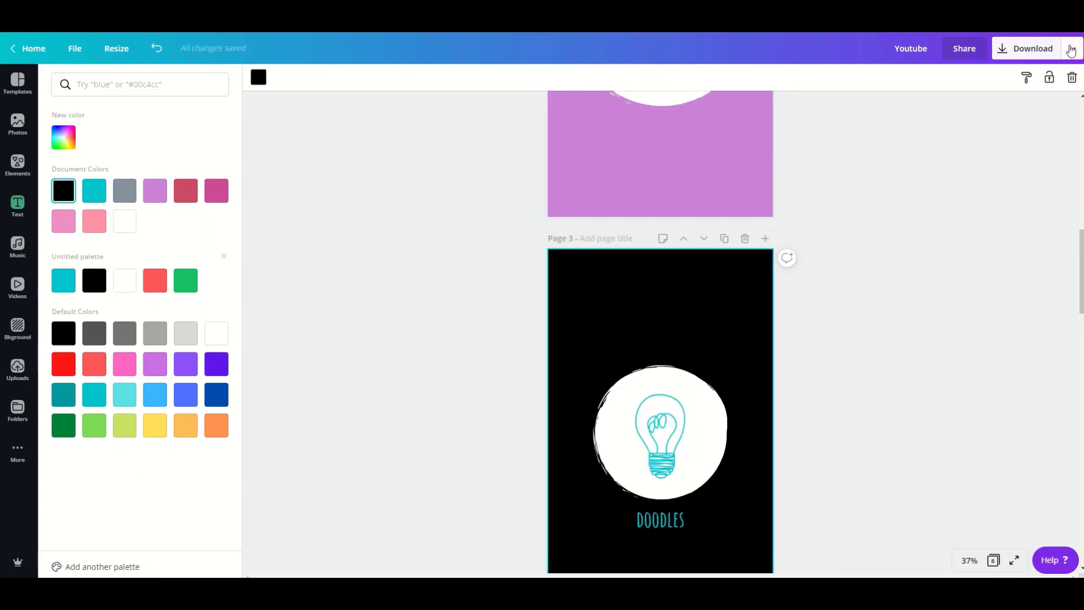